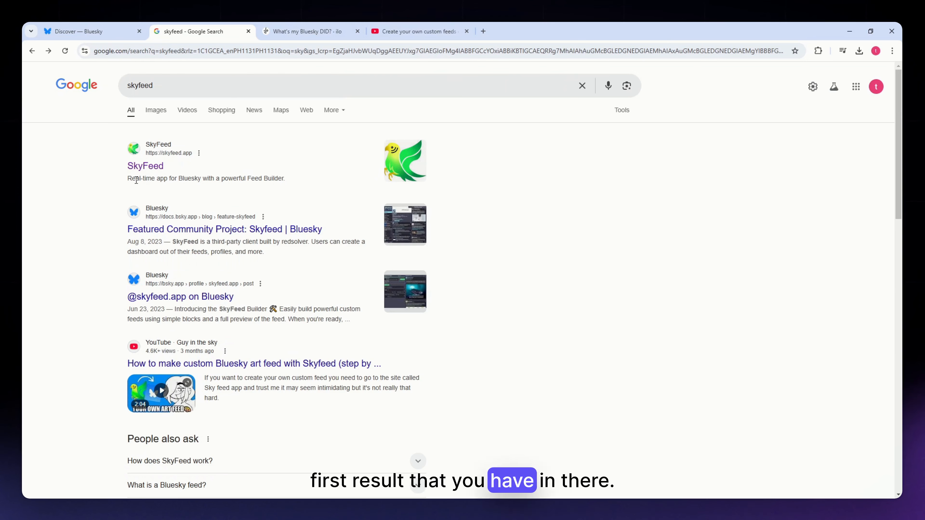
Open the SkyFeed site at skyfeed.app from the search results
left_click(148, 170)
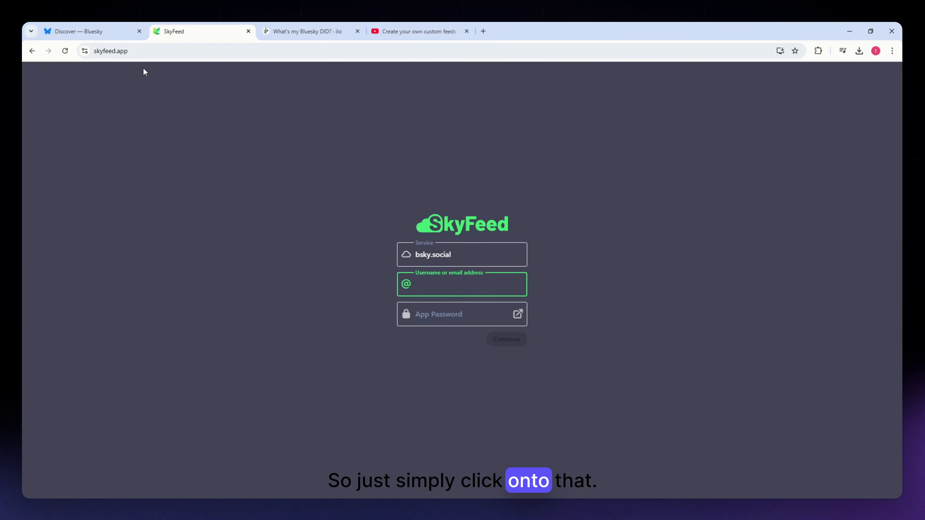
left_click(149, 53)
left_click(140, 83)
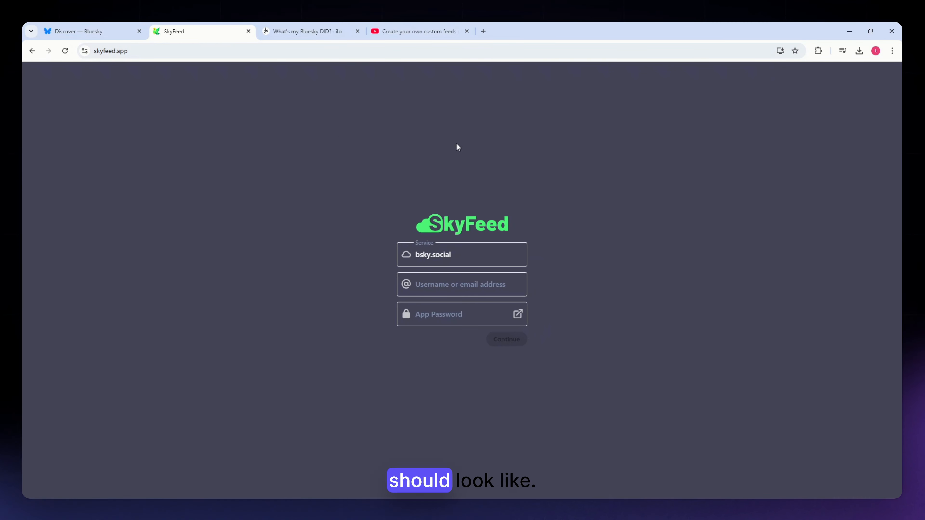
Enter the account's username in the SkyFeed sign-in form
left_click(428, 286)
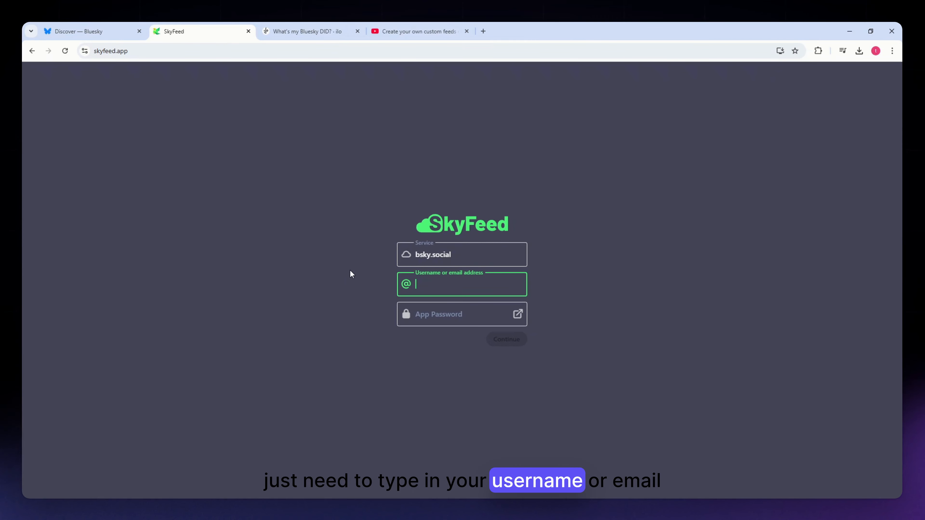
type("tutroi")
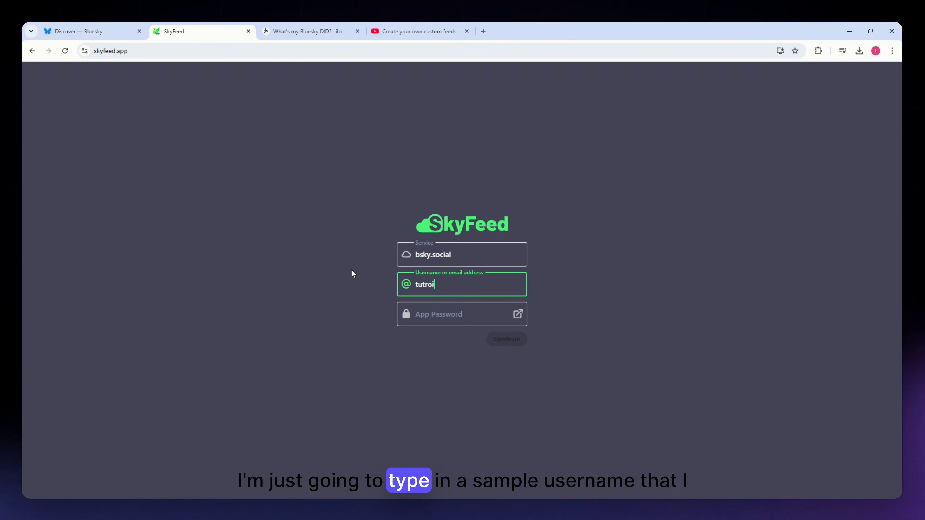
key("BackSpace")
key("BackSpace")
key("BackSpace")
key("BackSpace")
type("toria")
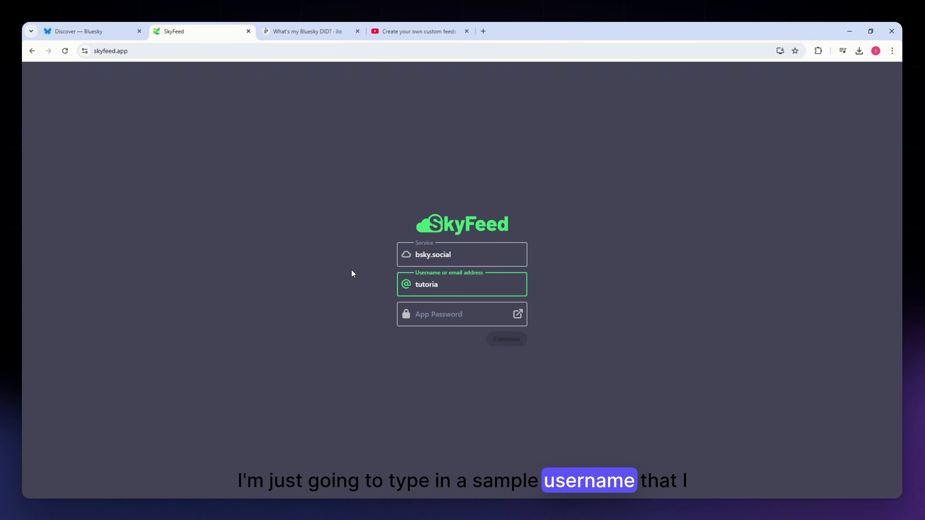
type("l14")
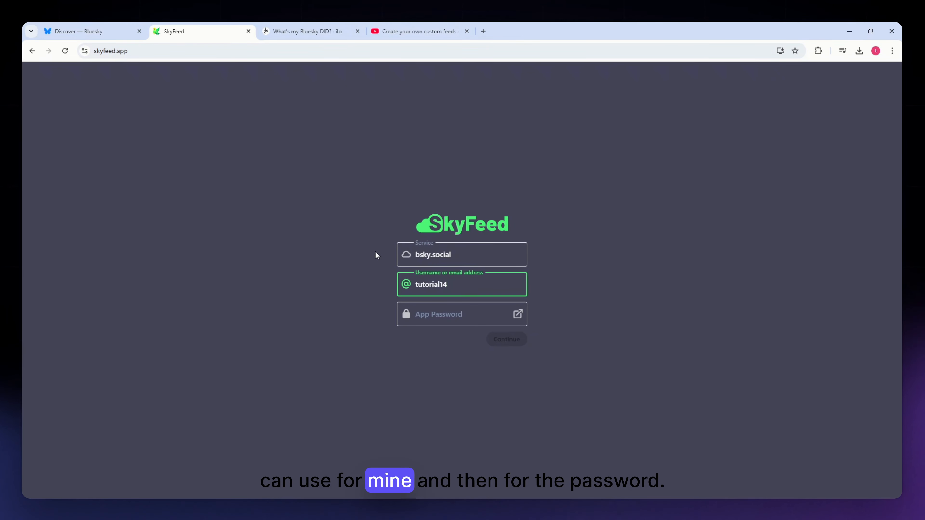
type("365")
key("Tab")
left_click(358, 269)
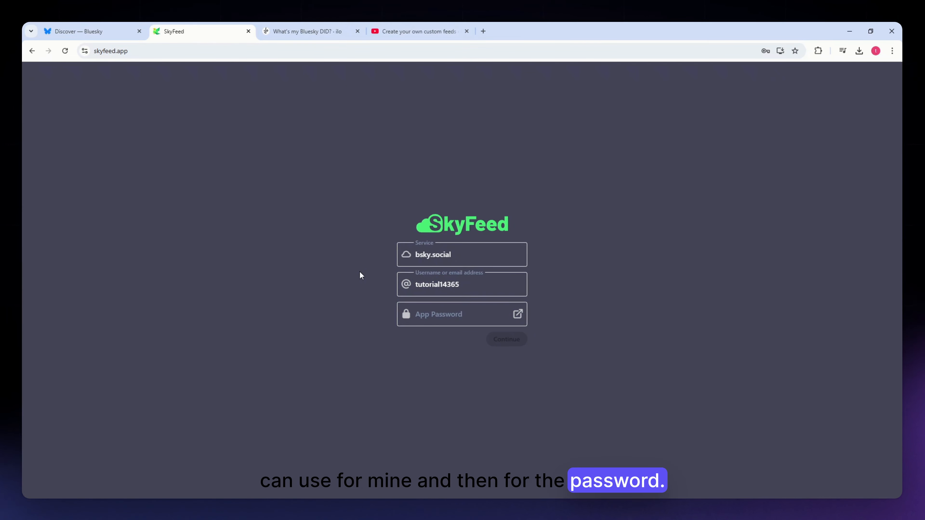
left_click(435, 318)
left_click(364, 310)
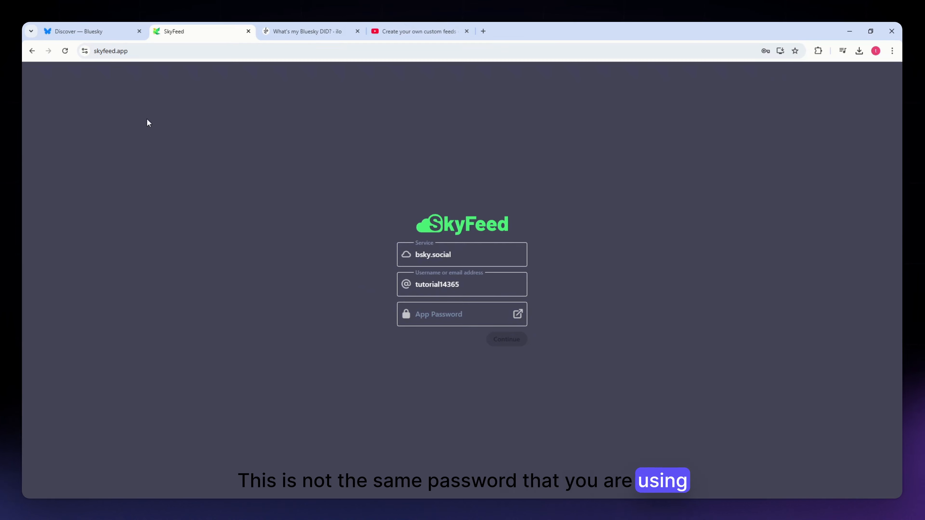
Switch to Bluesky and open the App Passwords page in the Privacy and Security settings
left_click(82, 23)
left_click(199, 34)
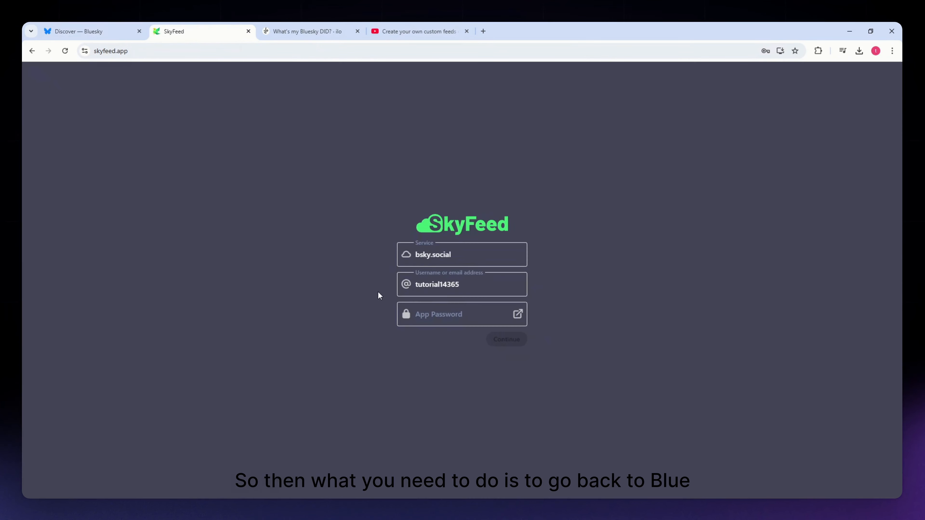
left_click(79, 31)
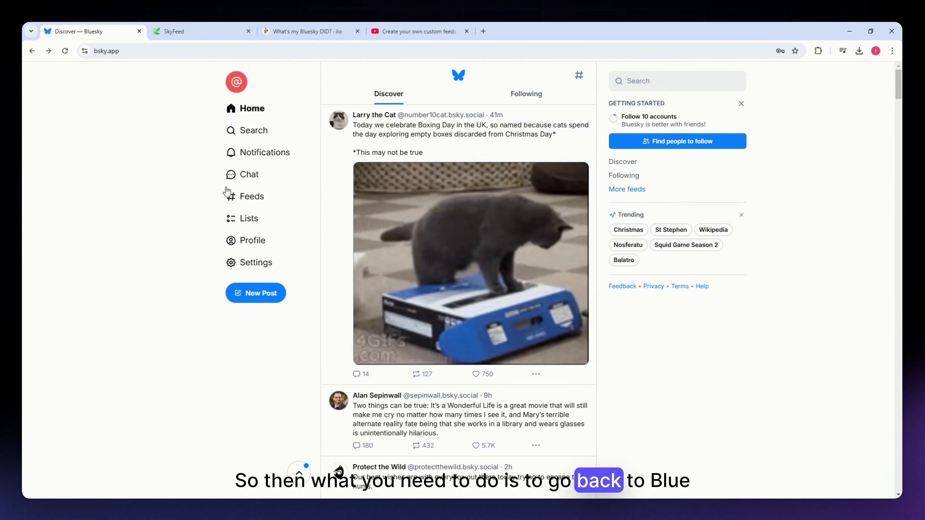
left_click(256, 263)
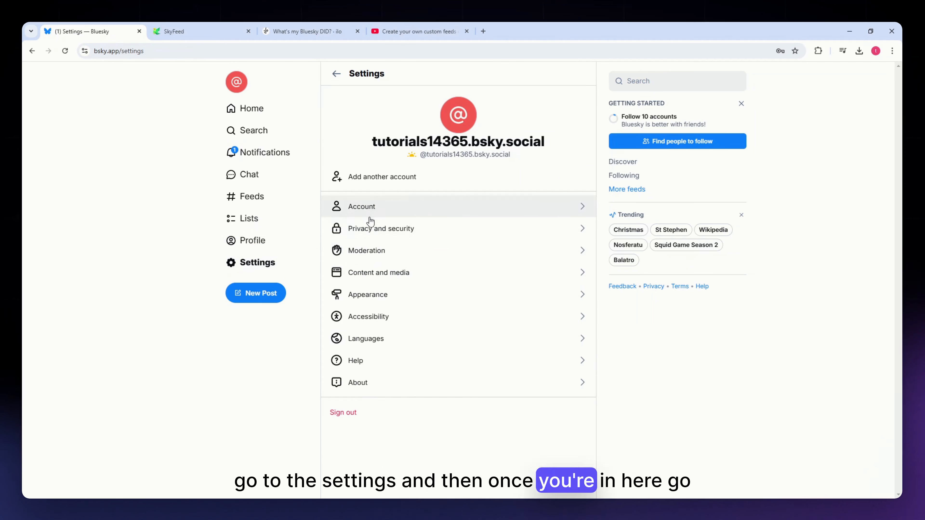
left_click(382, 227)
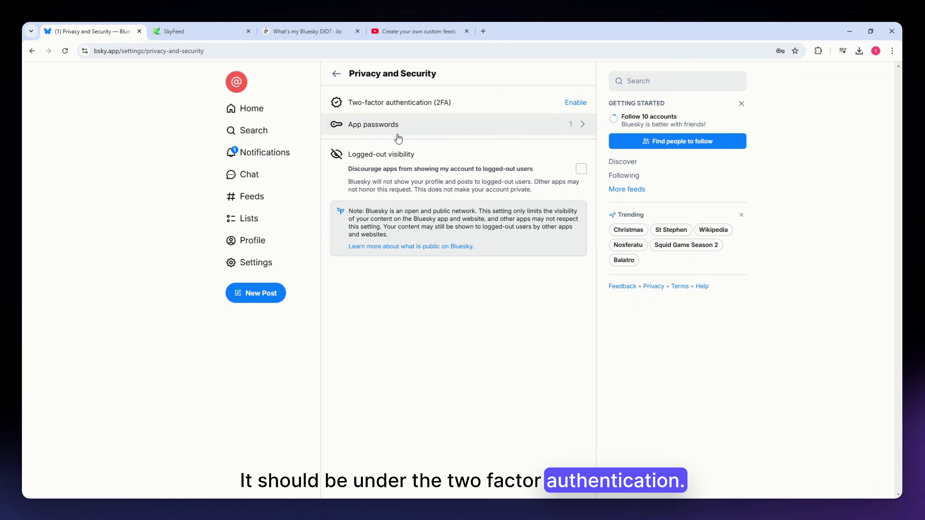
left_click(389, 134)
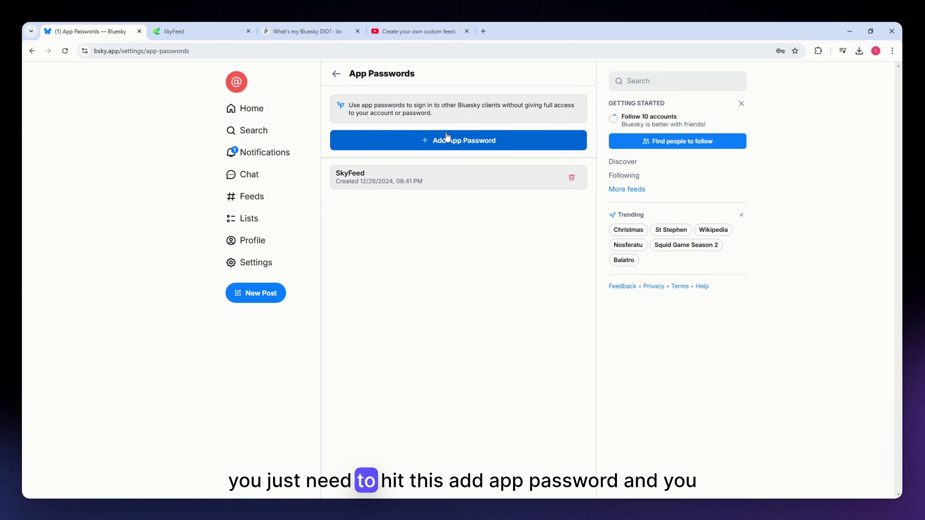
Try to add an app password named SkyFeed without access to direct messages
left_click(470, 143)
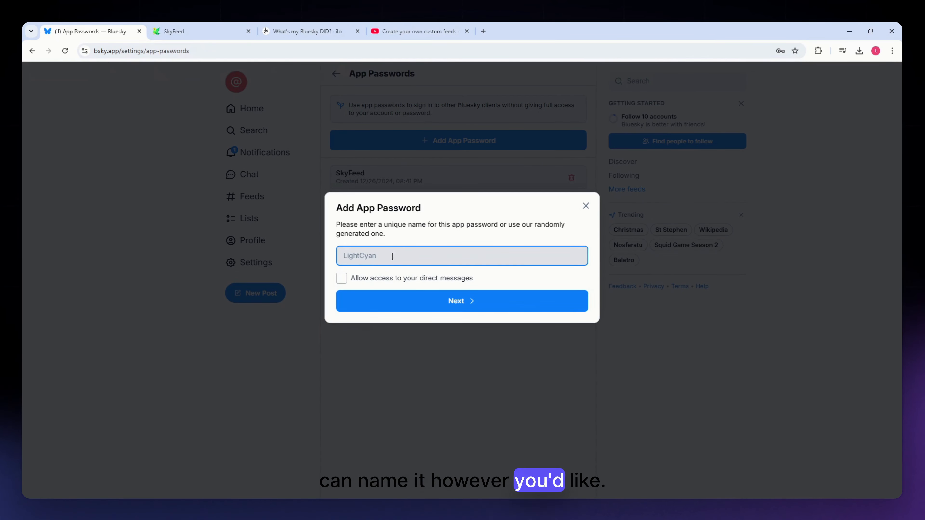
type("S")
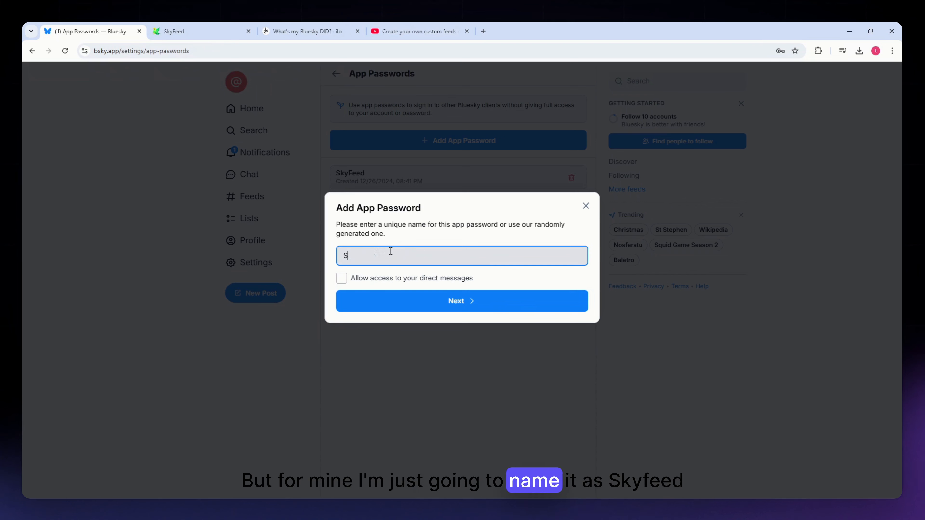
type("kyFeed")
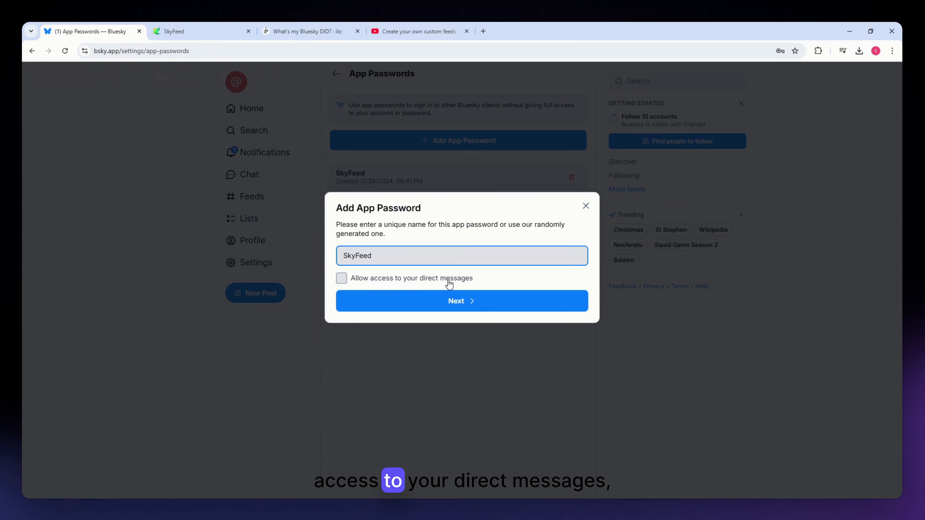
left_click(459, 302)
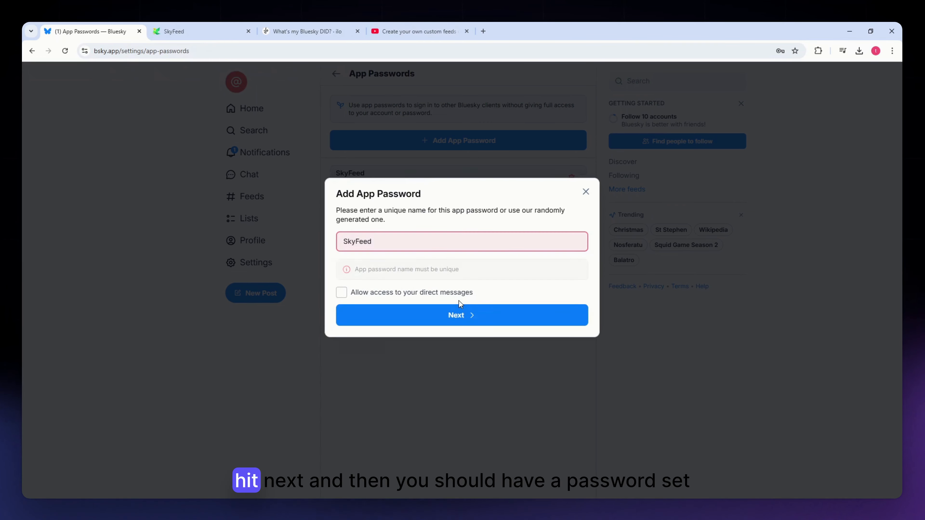
left_click(585, 191)
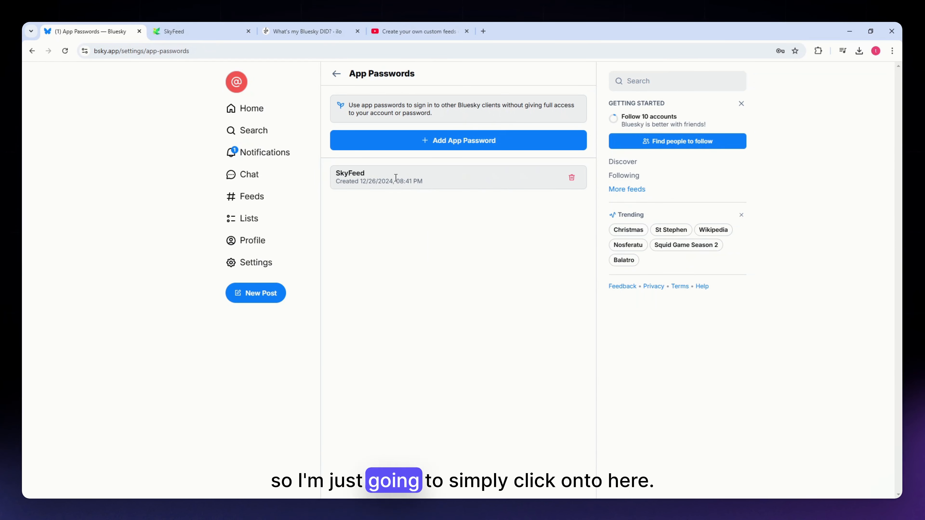
Delete the existing SkyFeed app password and generate a new one named SkyFeed without direct message access
left_click(375, 181)
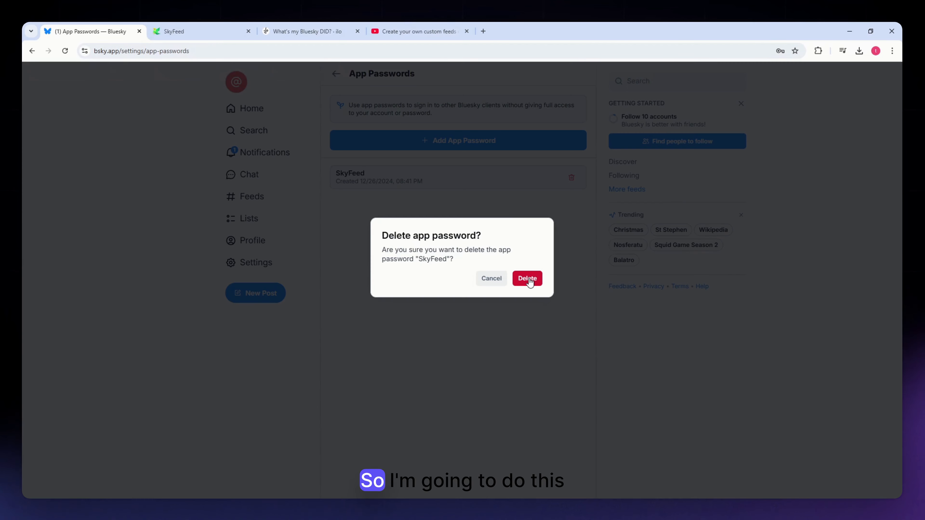
left_click(528, 278)
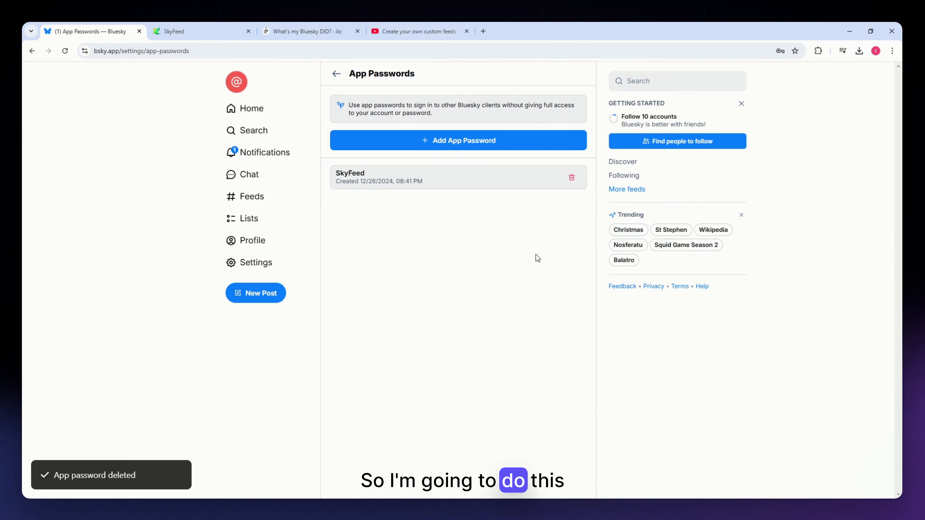
left_click(430, 142)
type("Sky")
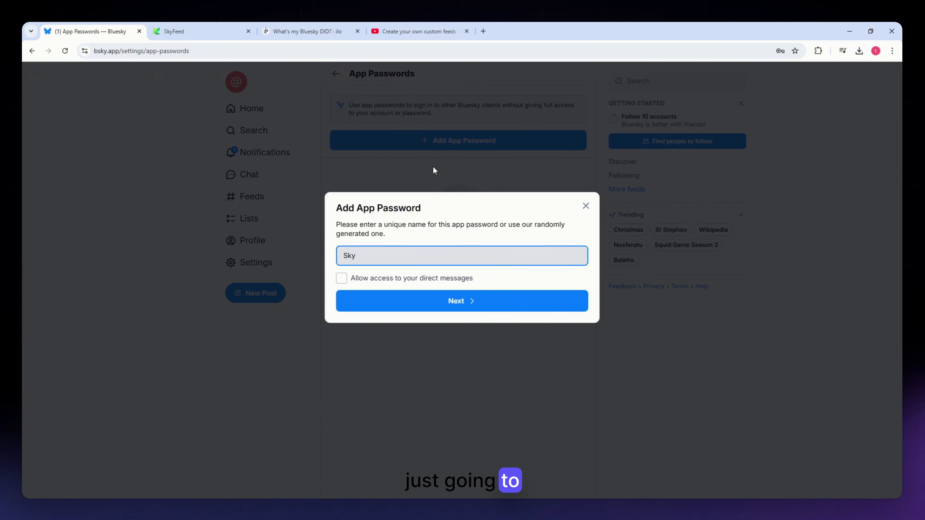
type("Feed")
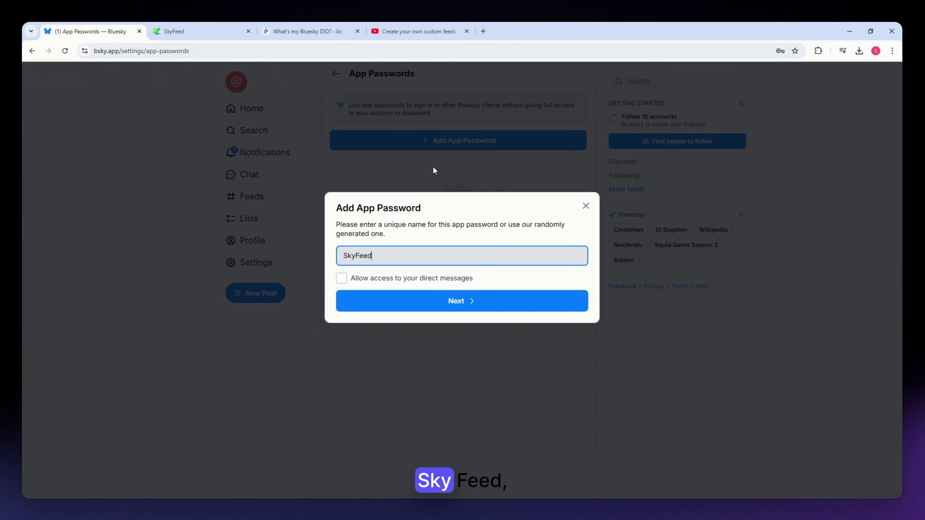
left_click(429, 306)
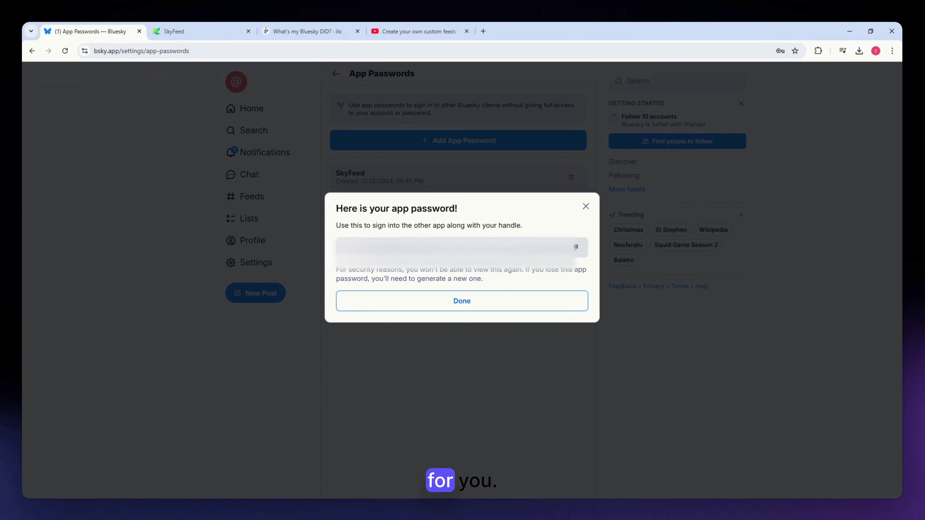
left_click(464, 300)
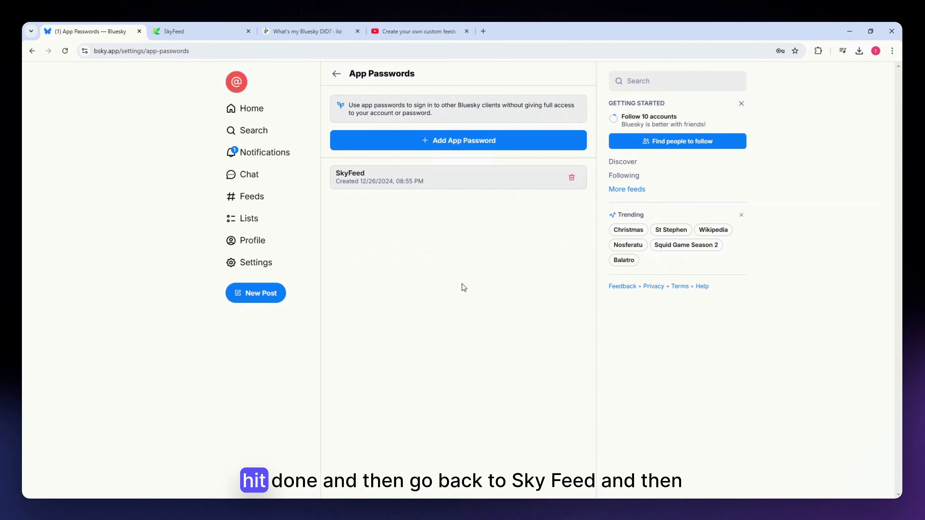
Return to the SkyFeed sign-in form, paste the generated app password and sign in
left_click(189, 30)
left_click(461, 307)
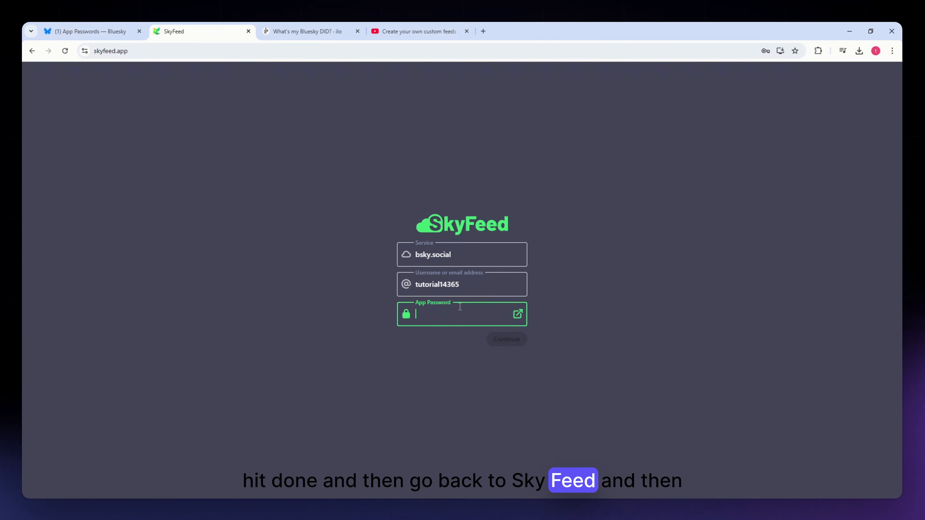
key("ctrl+v")
left_click(588, 336)
left_click(503, 342)
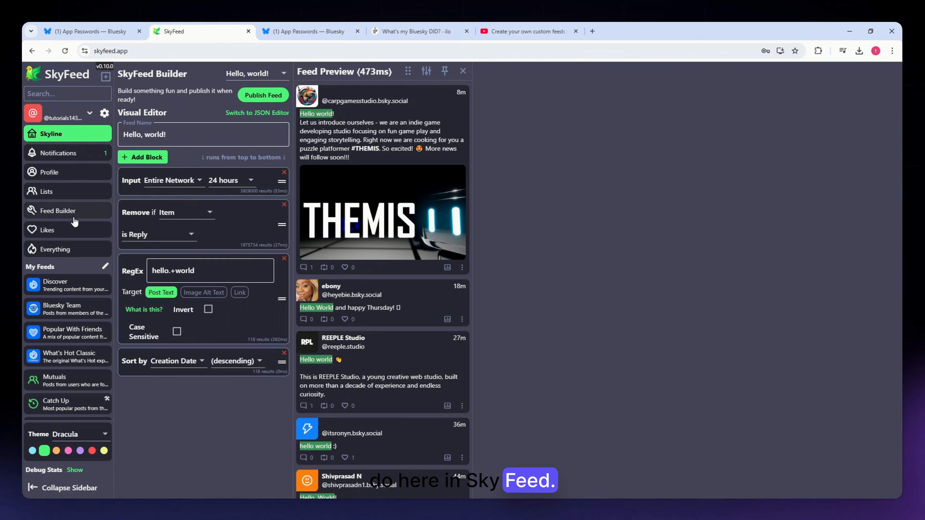
Open the Feed Builder and delete the Input, Remove, RegEx and Sort blocks from the default feed
left_click(63, 213)
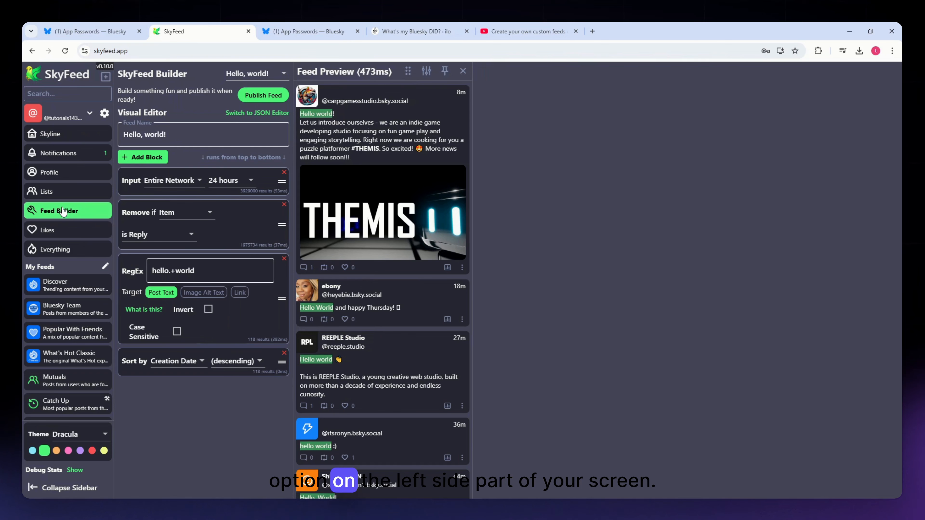
scroll(323, 326, "down", 10)
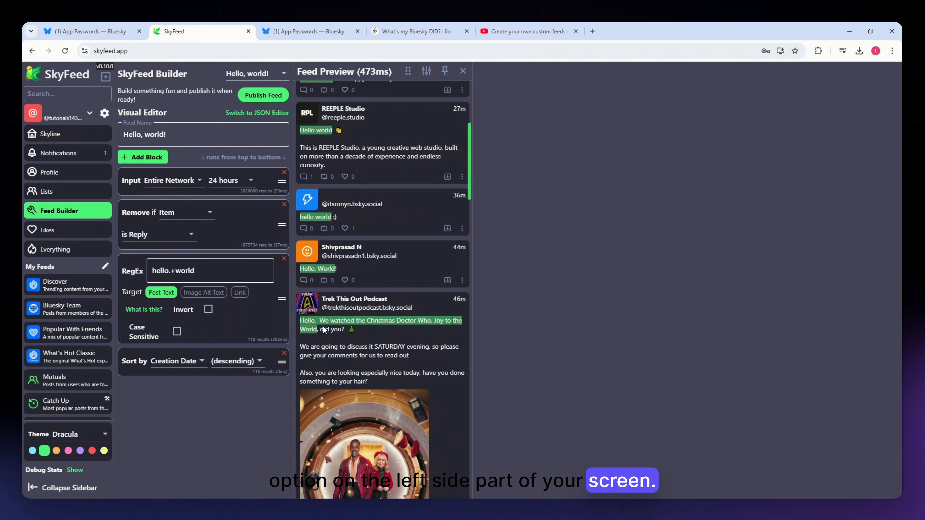
scroll(323, 326, "up", 10)
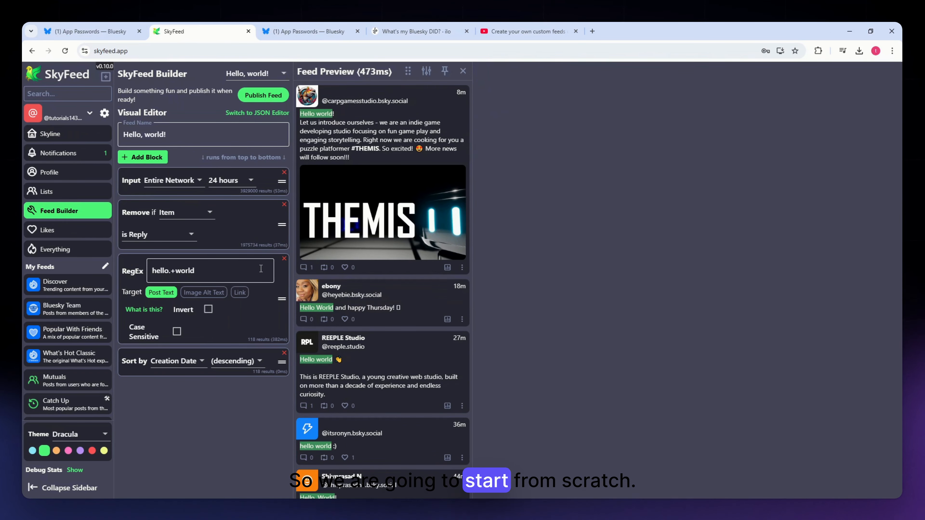
left_click(284, 173)
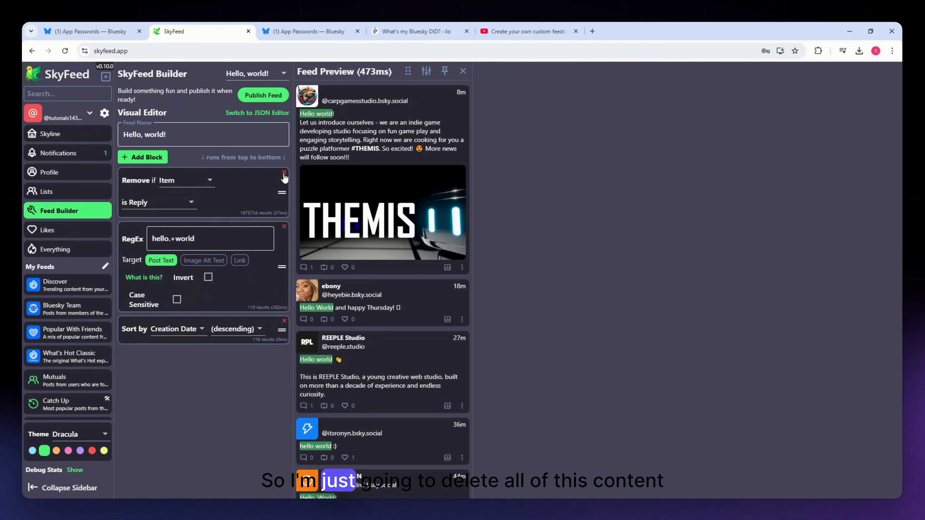
left_click(284, 173)
left_click(284, 173)
left_click(284, 173)
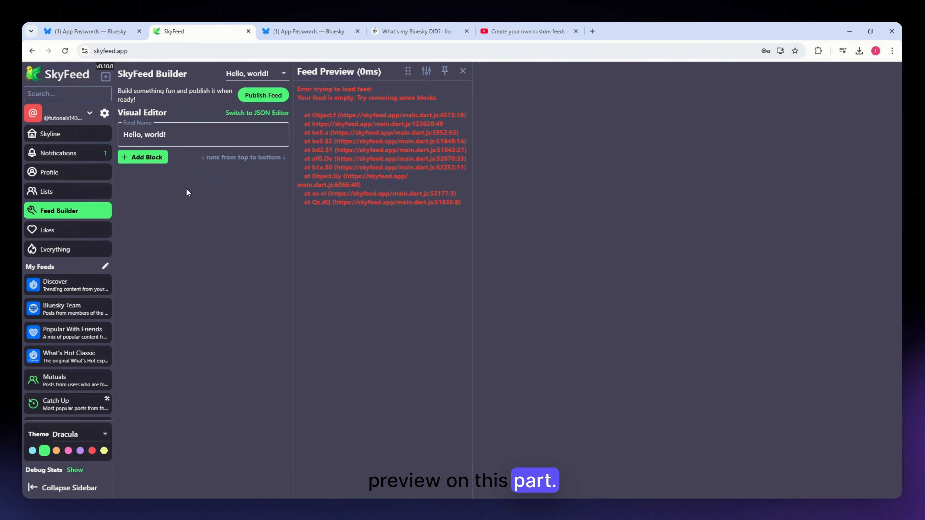
Rename the feed as Sample Feed
left_click_drag(175, 136, 111, 133)
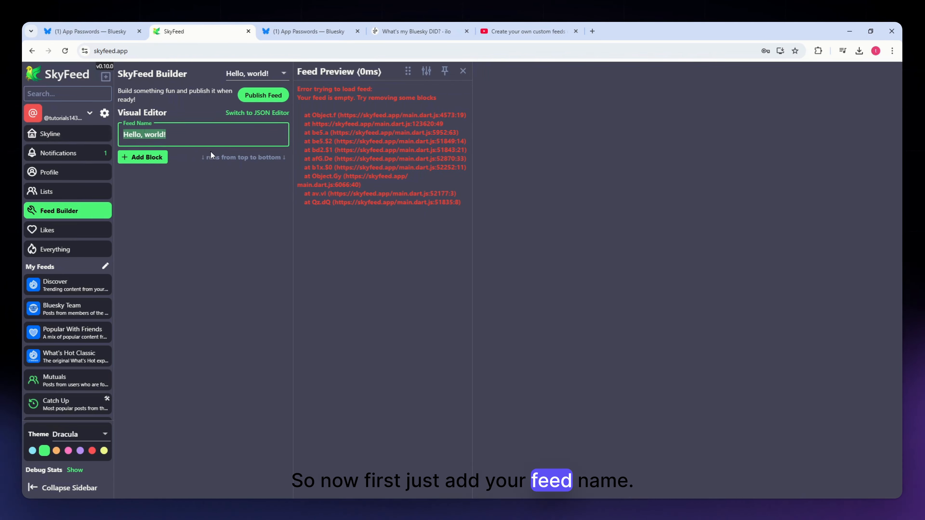
type("s")
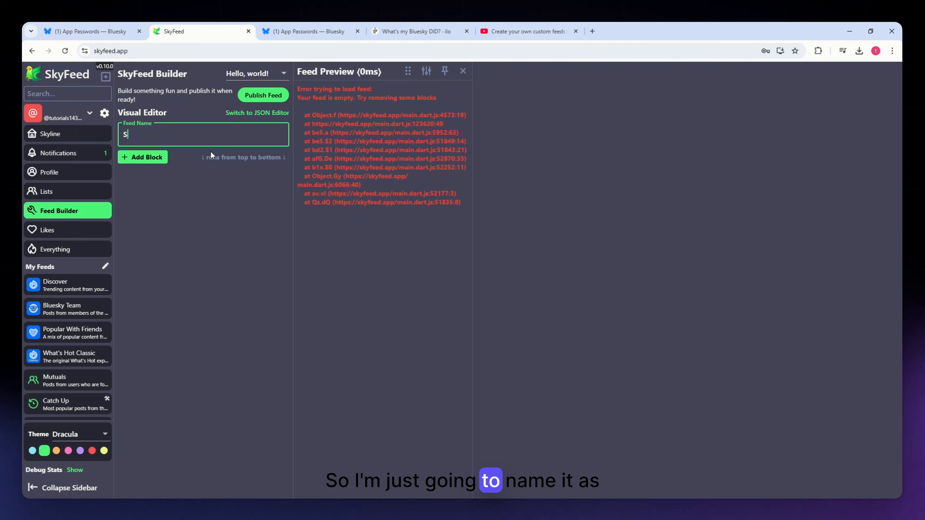
type("ample ")
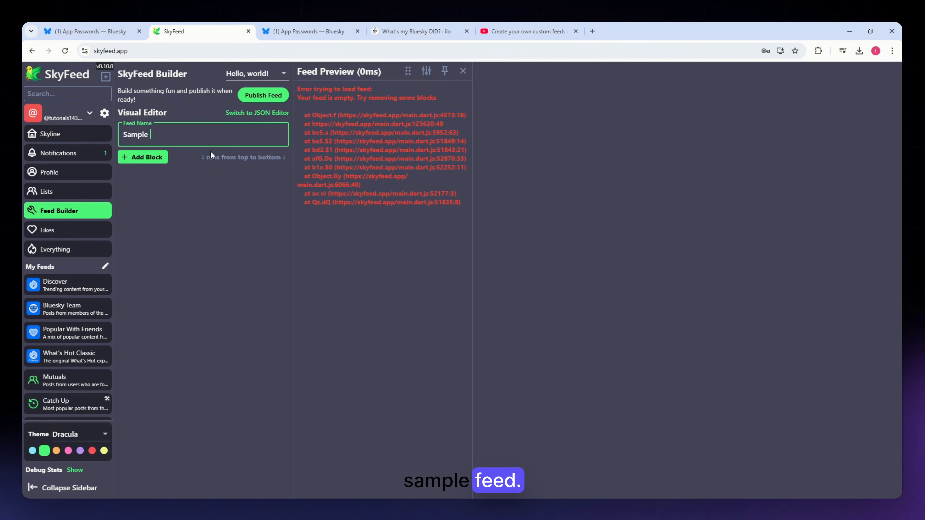
type("Feed")
left_click(209, 237)
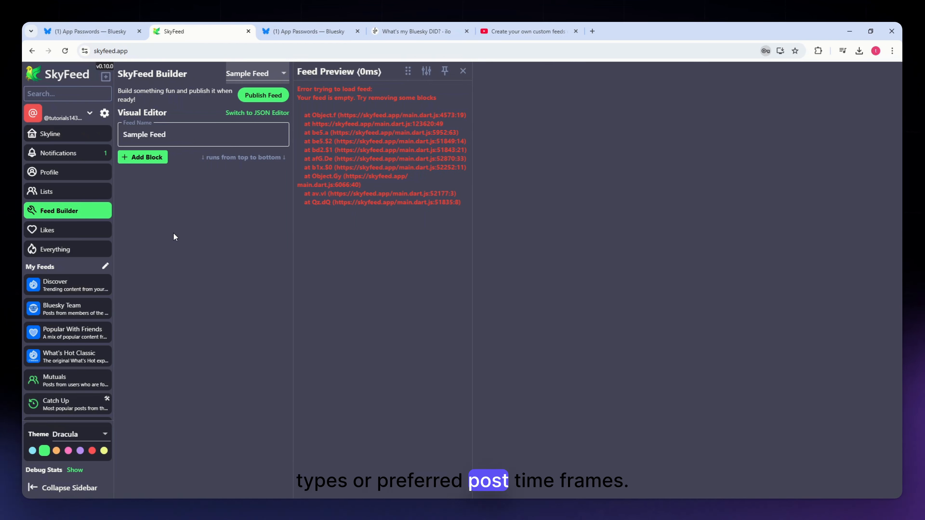
Add a Sort block ordered by Creation Date (descending) and an Input block to the feed
left_click(148, 157)
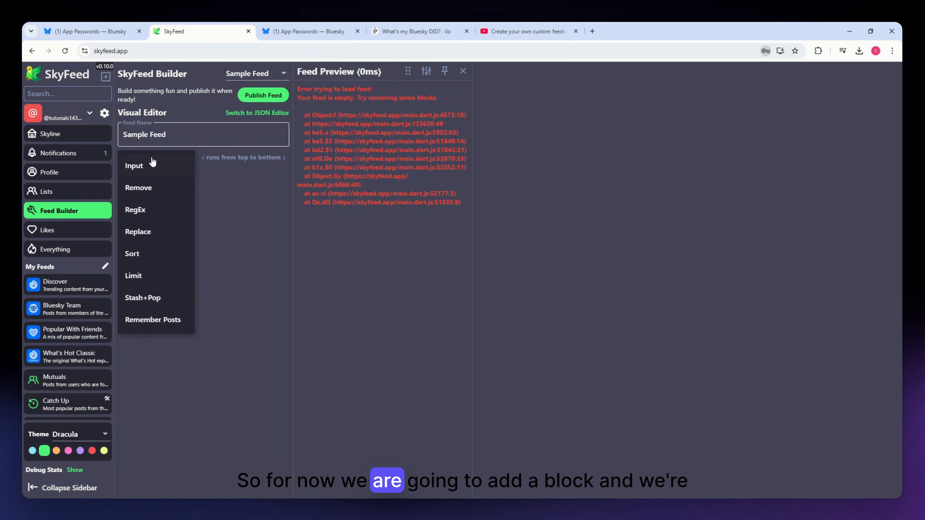
left_click(144, 257)
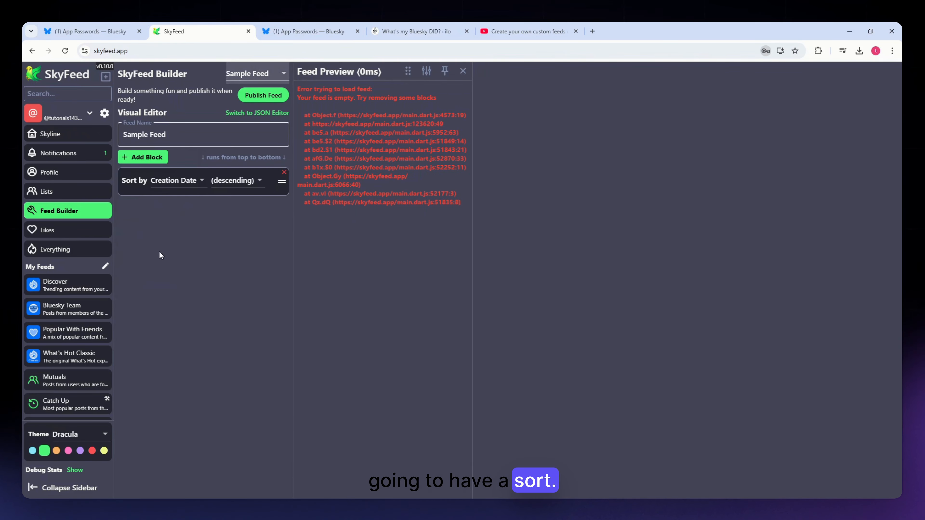
left_click(174, 181)
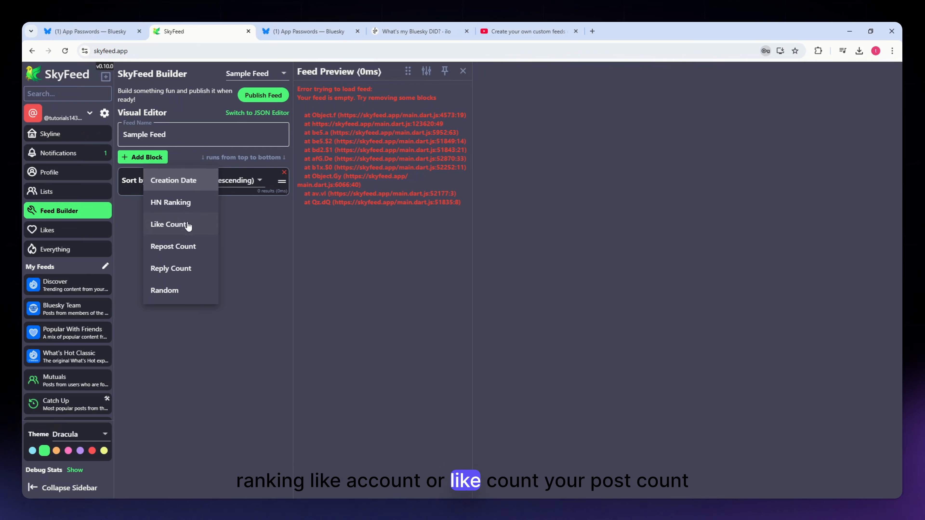
left_click(182, 180)
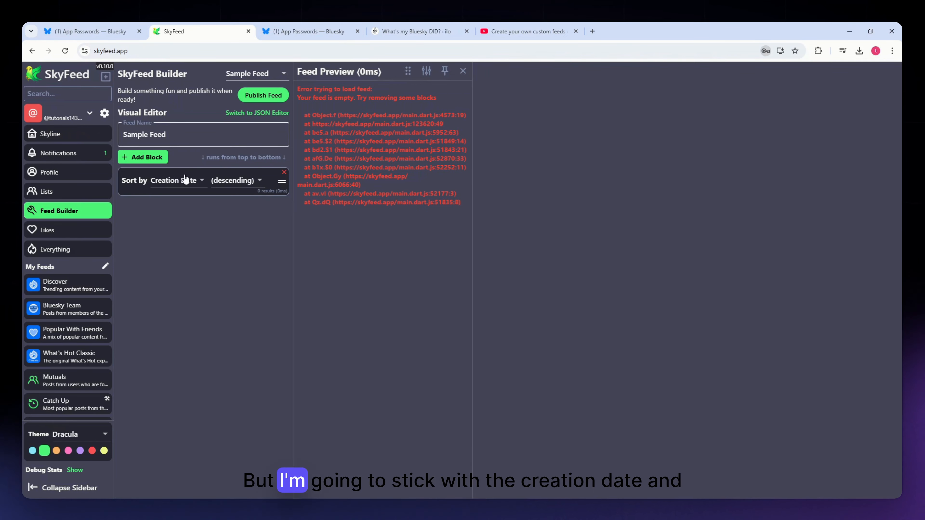
left_click(235, 182)
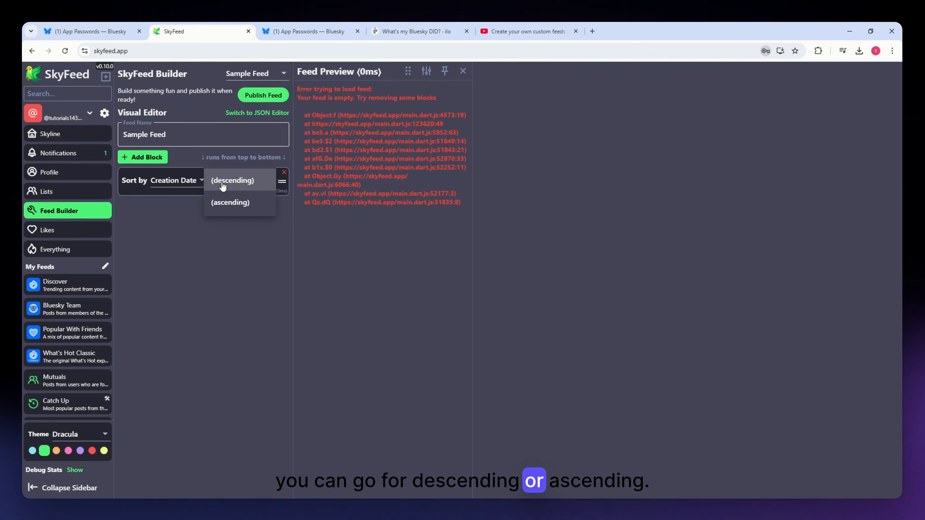
left_click(233, 181)
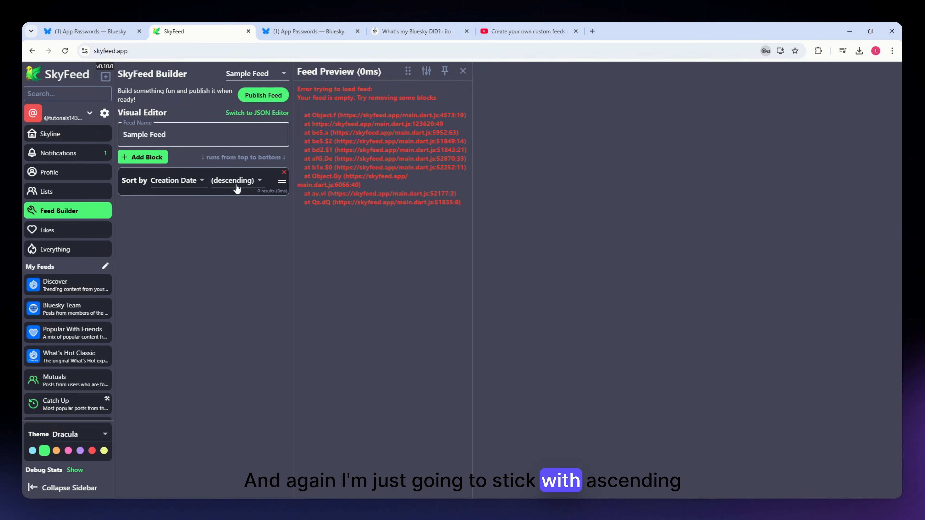
left_click(138, 158)
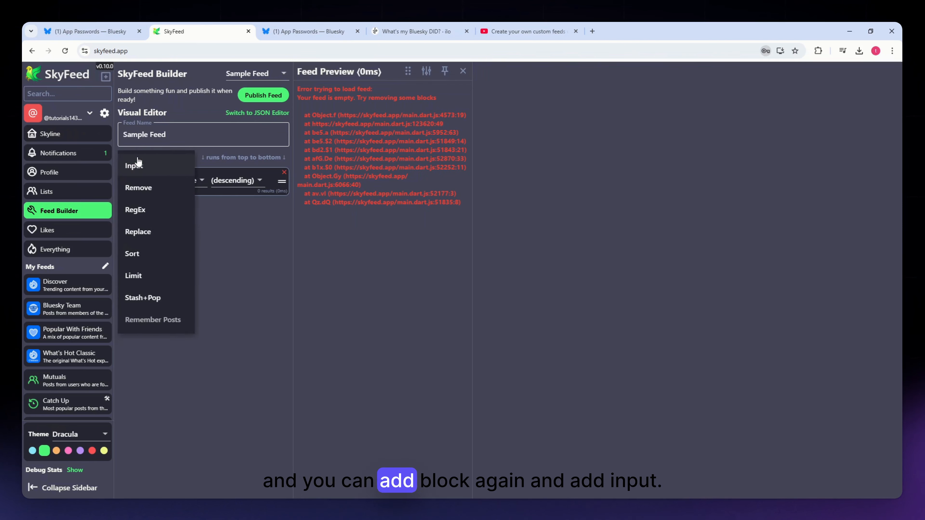
left_click(136, 167)
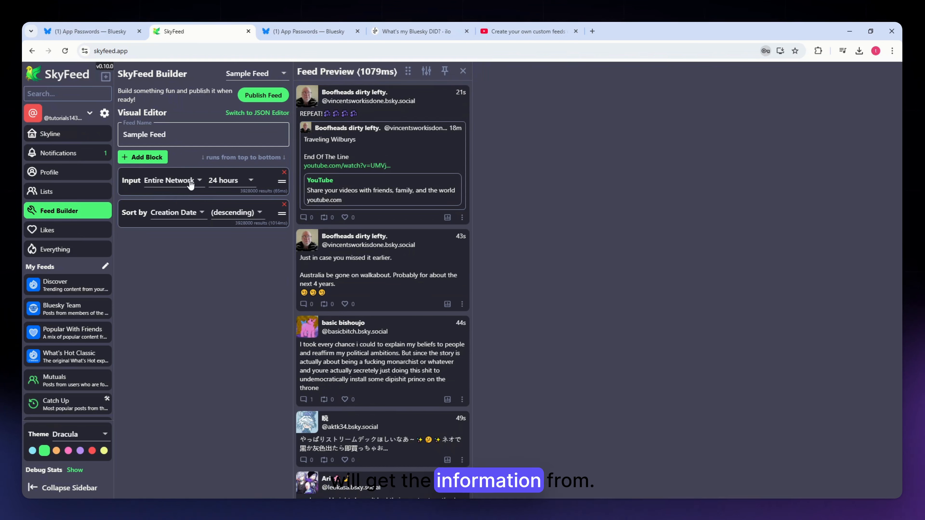
Set the Input block's source to Single User with the signed-in account's own DID, including posts and replies
left_click(190, 185)
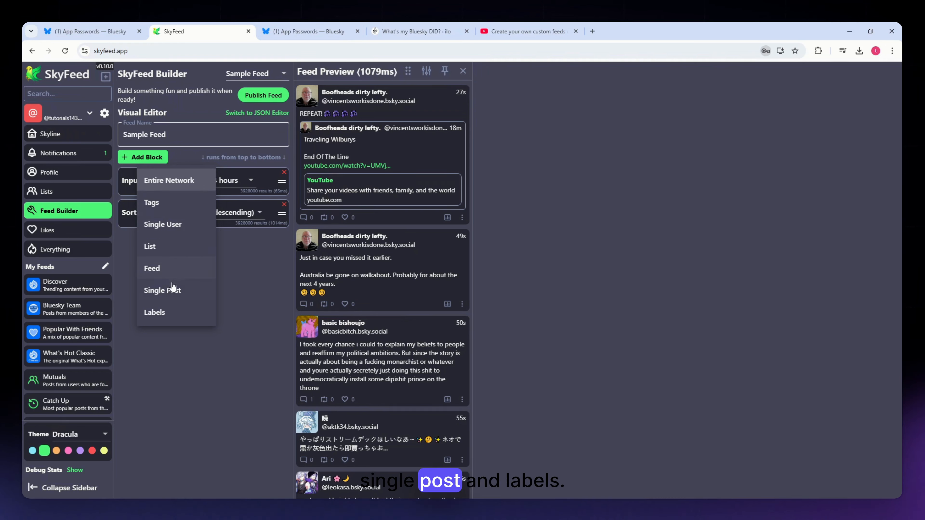
left_click(165, 228)
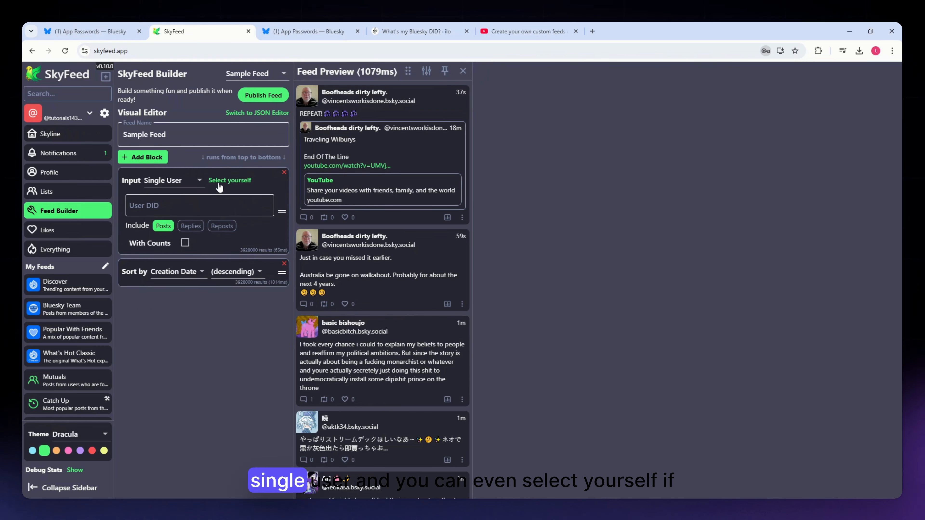
left_click(224, 182)
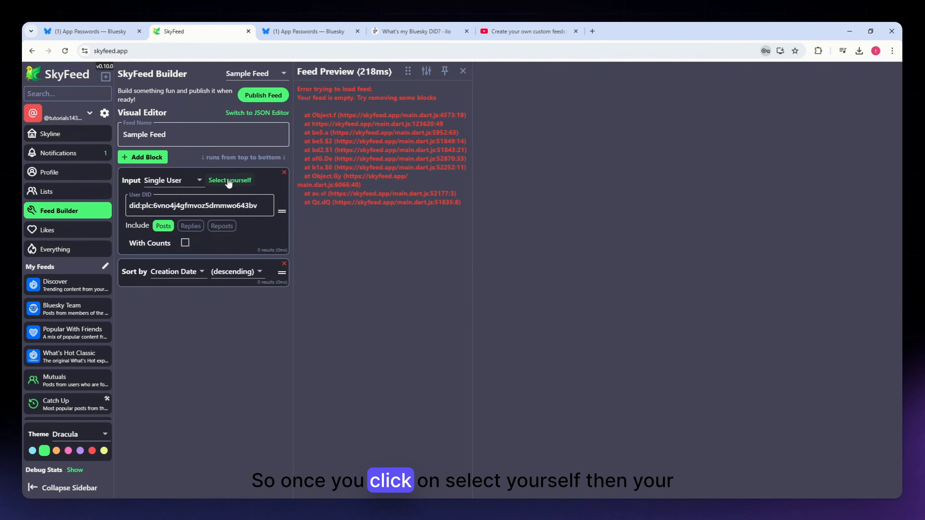
triple_click(204, 206)
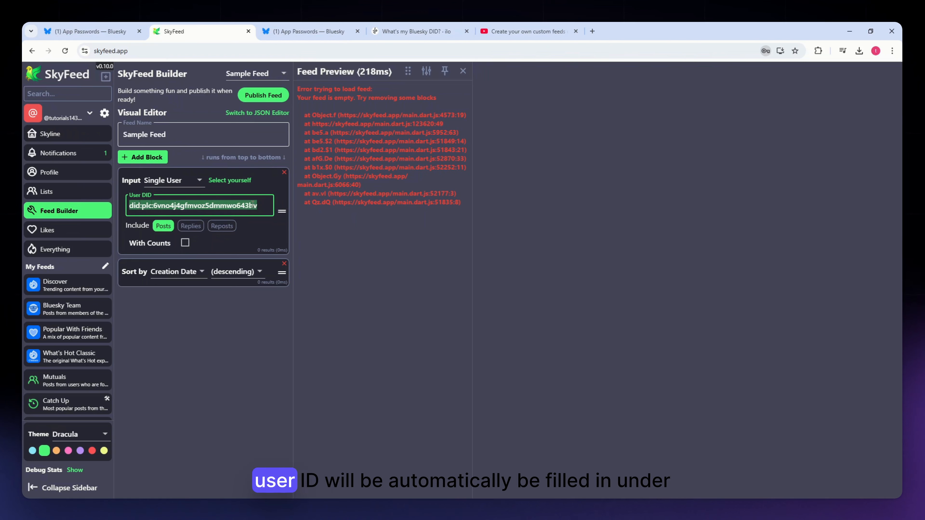
left_click(259, 205)
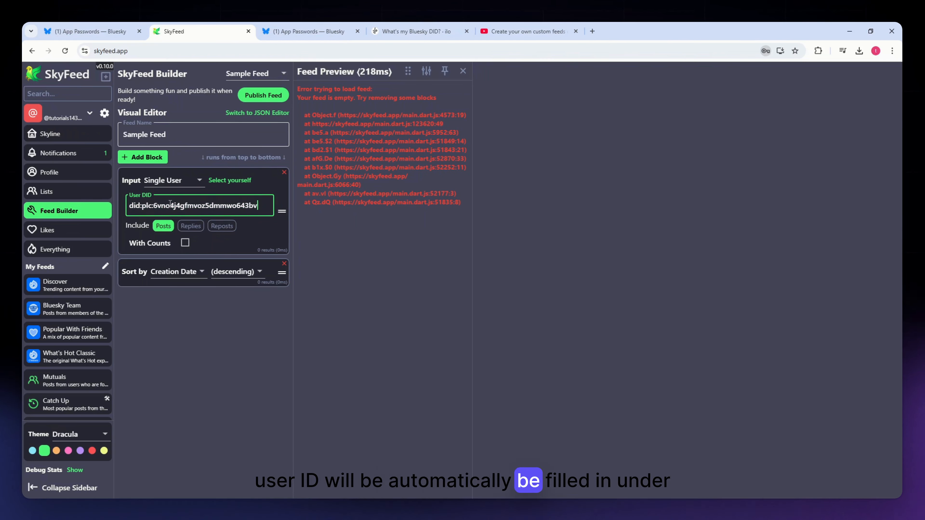
left_click_drag(257, 206, 130, 204)
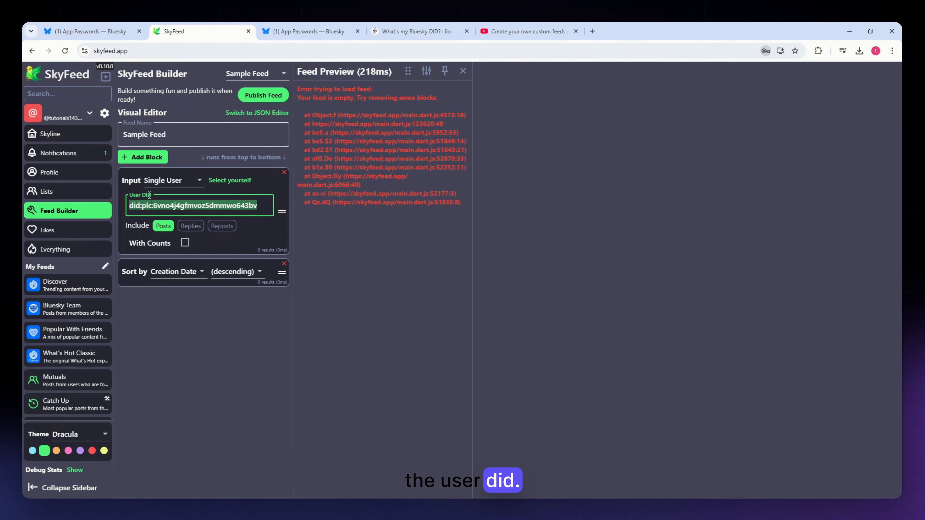
left_click(208, 244)
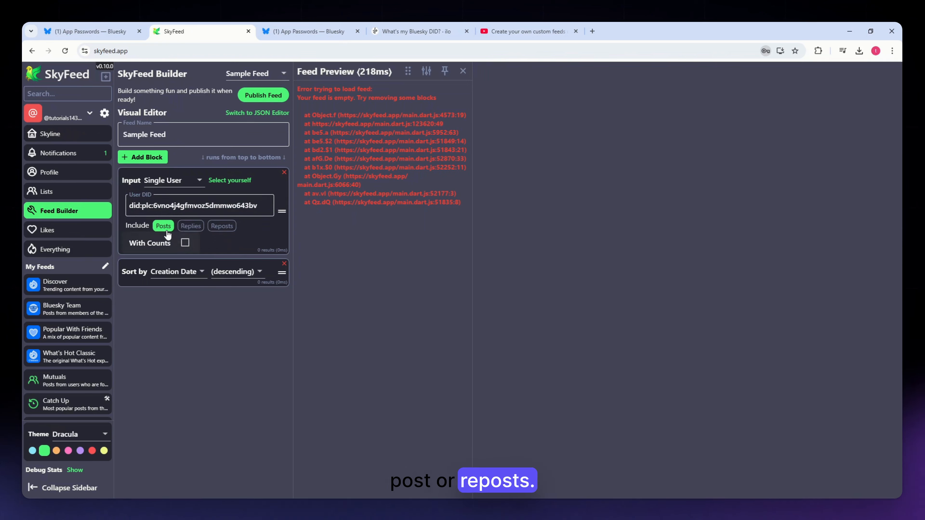
left_click(190, 226)
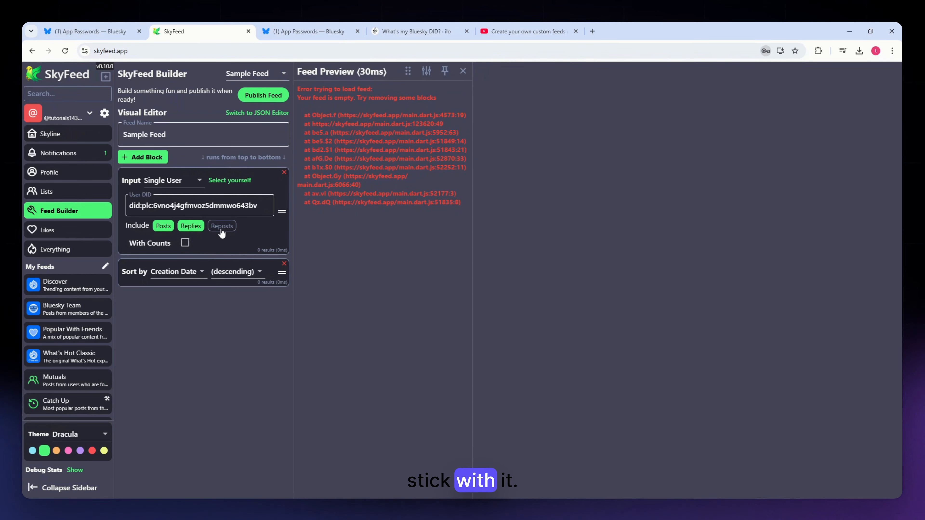
Add a RegEx block that filters the post text by the keyword cat
left_click(143, 157)
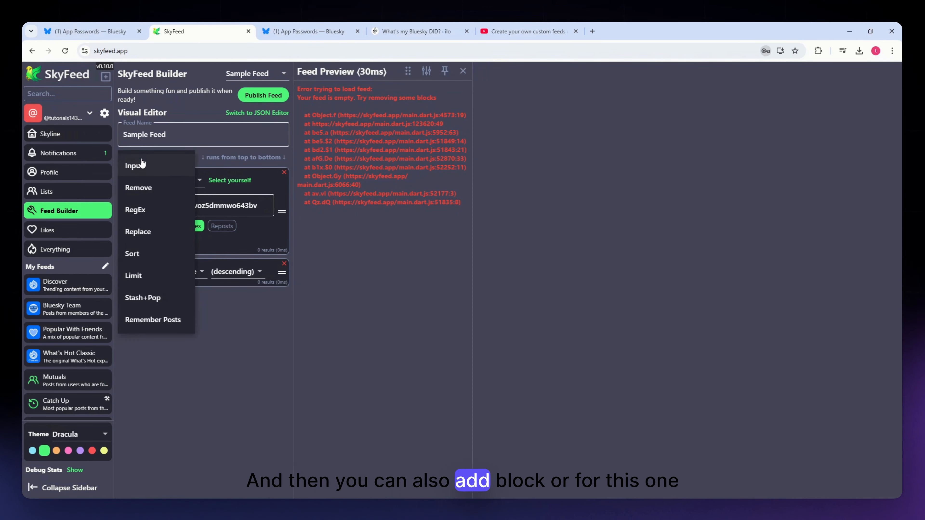
left_click(138, 210)
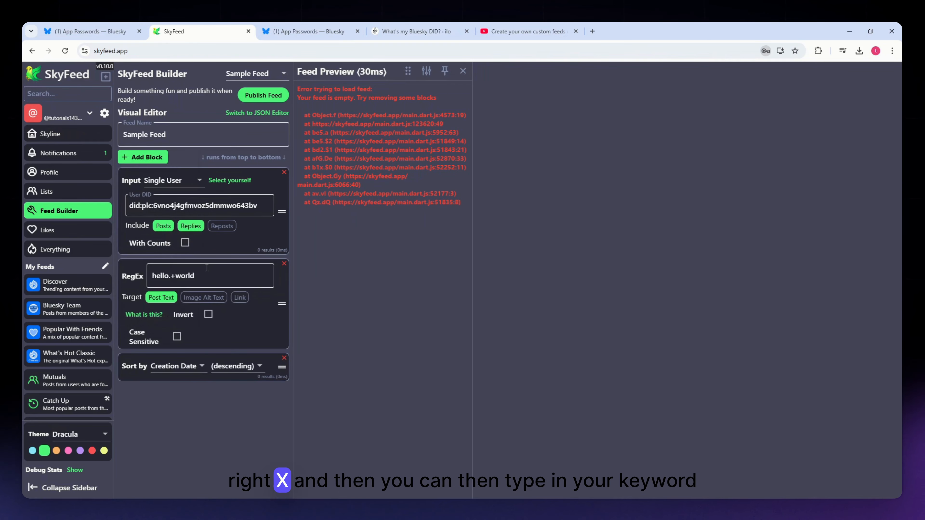
left_click(199, 277)
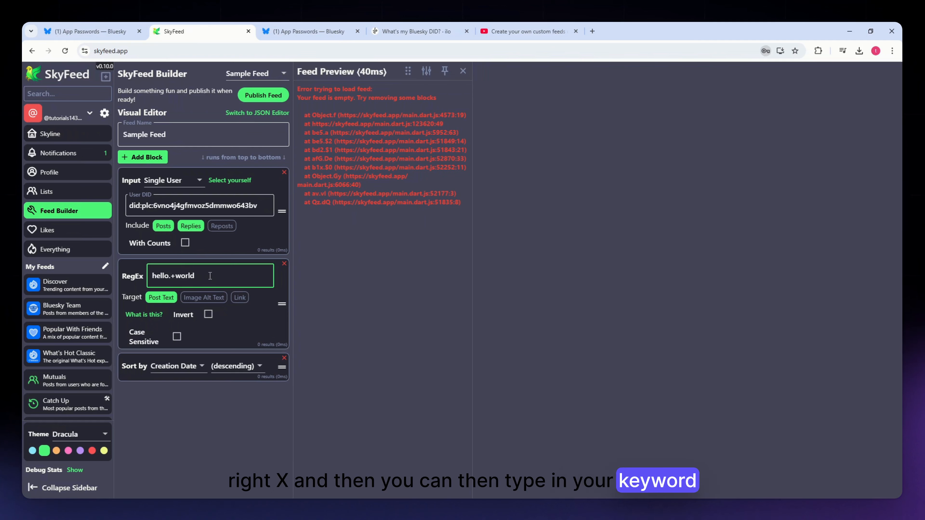
left_click_drag(198, 276, 139, 278)
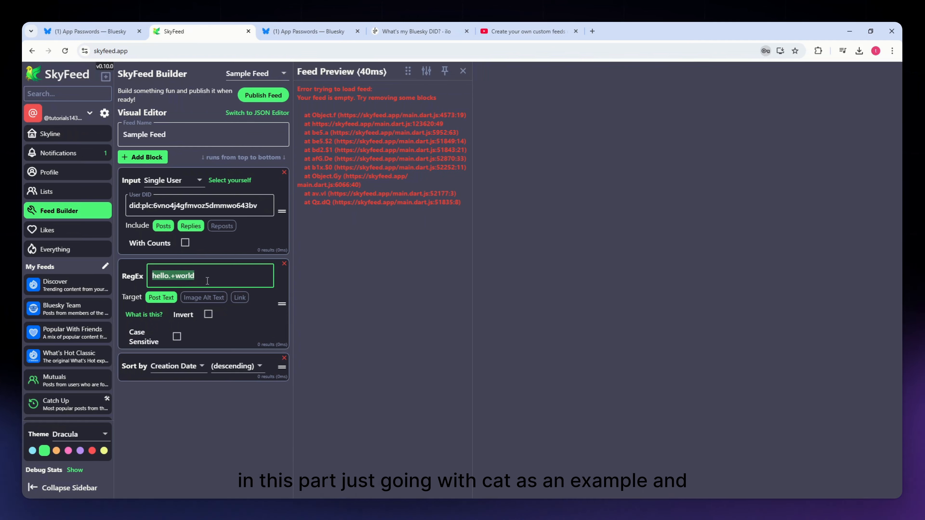
left_click(265, 326)
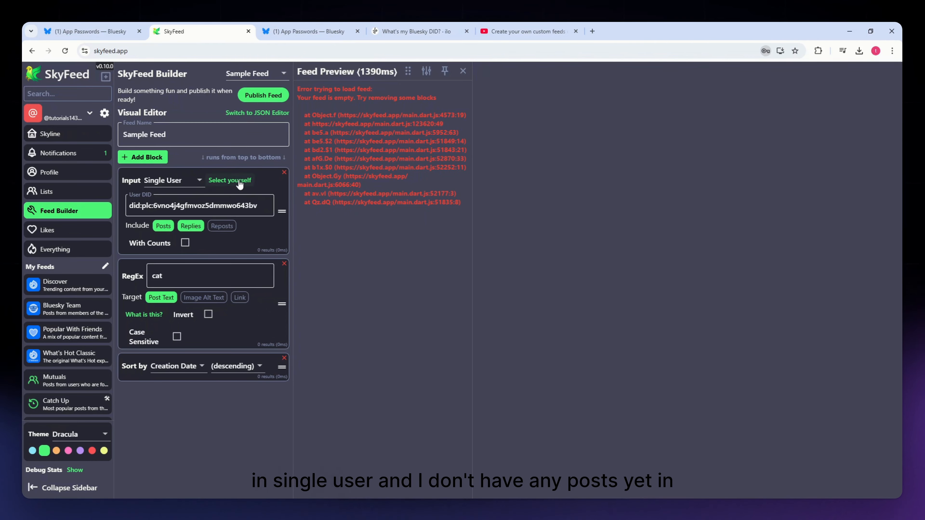
Switch to Bluesky to check the account's own profile for posts, and return to SkyFeed
left_click(106, 35)
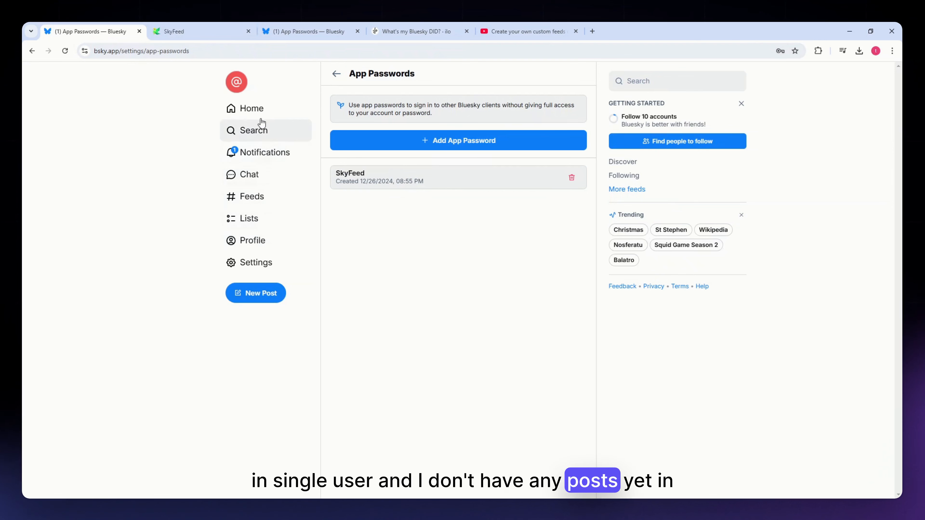
left_click(266, 240)
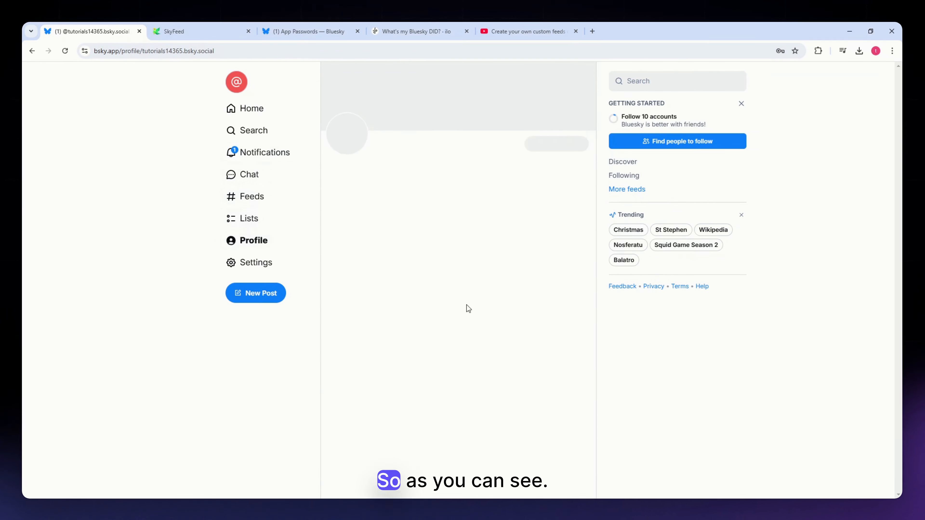
left_click(212, 31)
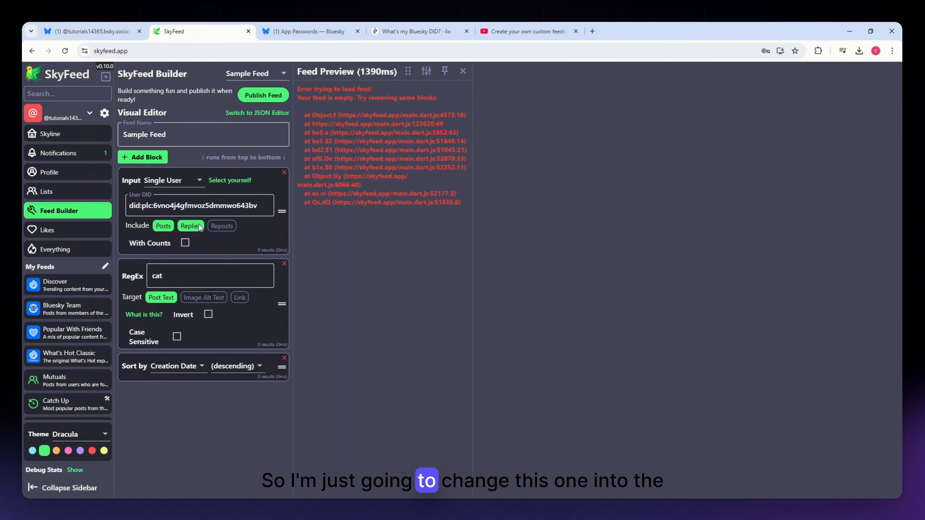
Change the Input block's source to Entire Network, keeping the cat keyword in the RegEx block
left_click(160, 181)
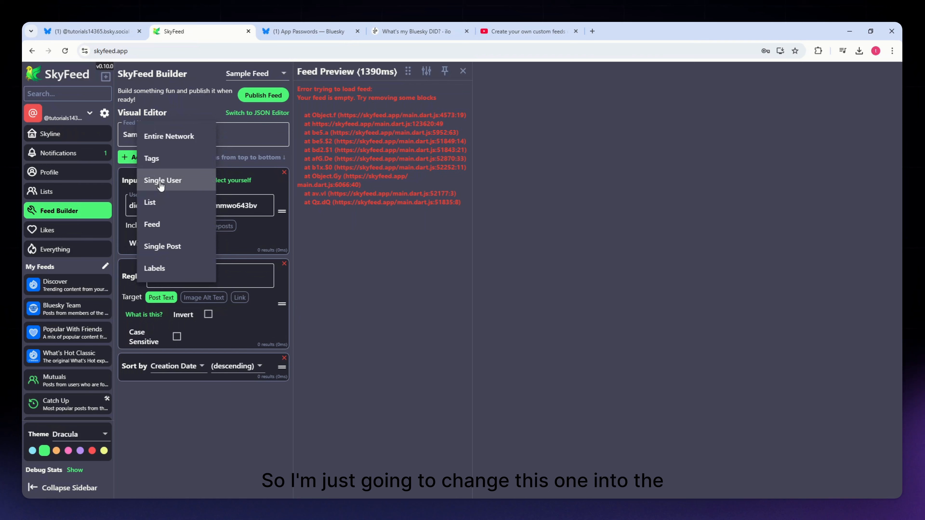
left_click(160, 133)
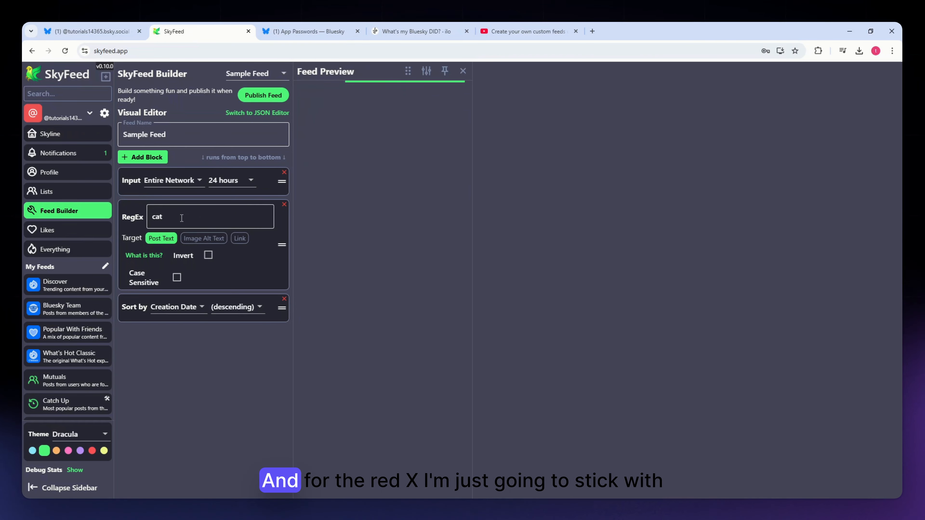
left_click(186, 217)
left_click(235, 359)
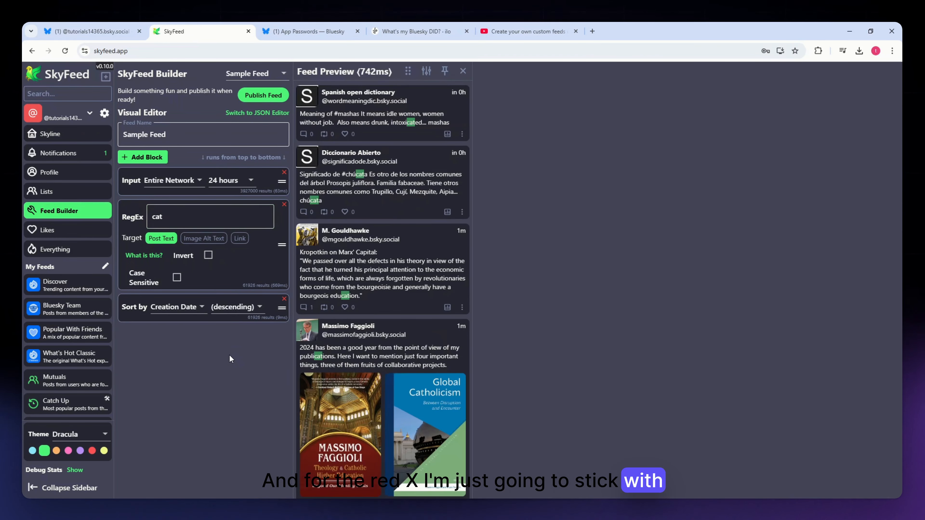
Look through the feed preview to examine which posts match the cat keyword
scroll(400, 336, "down", 7)
scroll(397, 338, "up", 3)
scroll(388, 360, "down", 10)
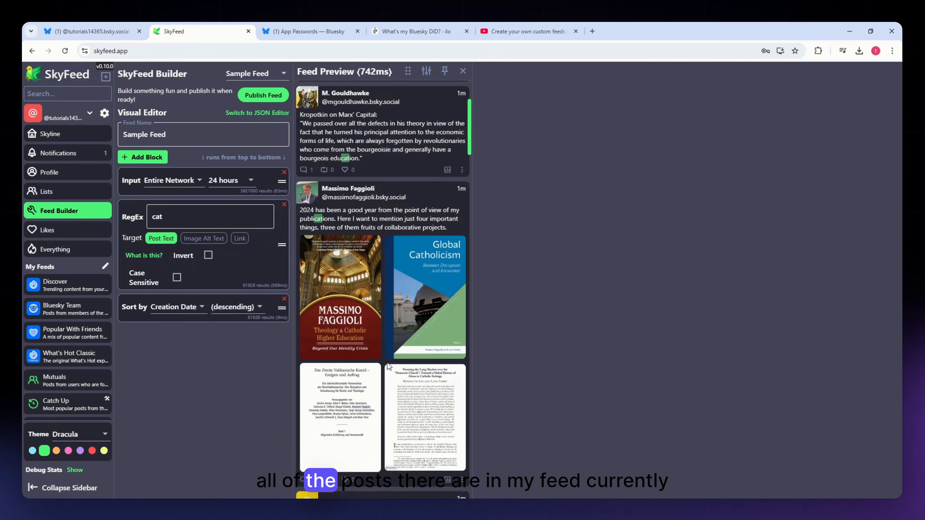
scroll(387, 363, "down", 15)
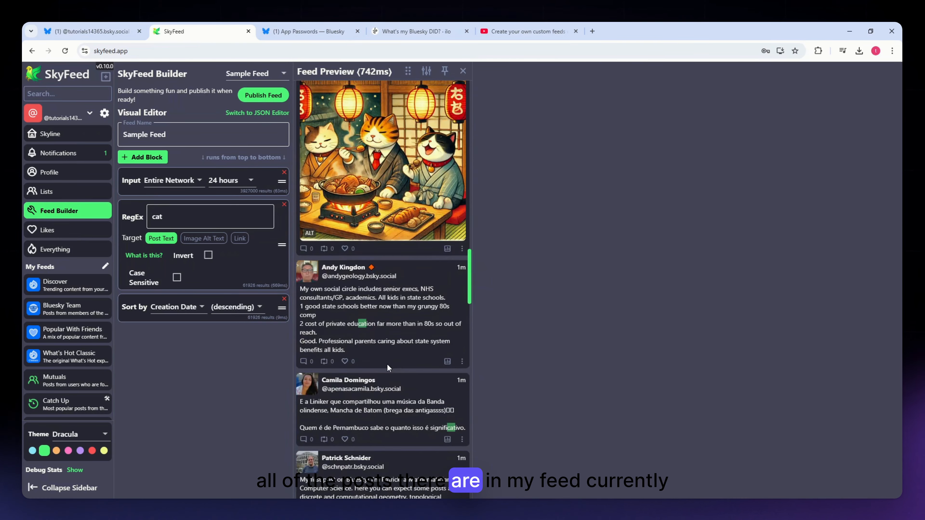
scroll(388, 364, "down", 8)
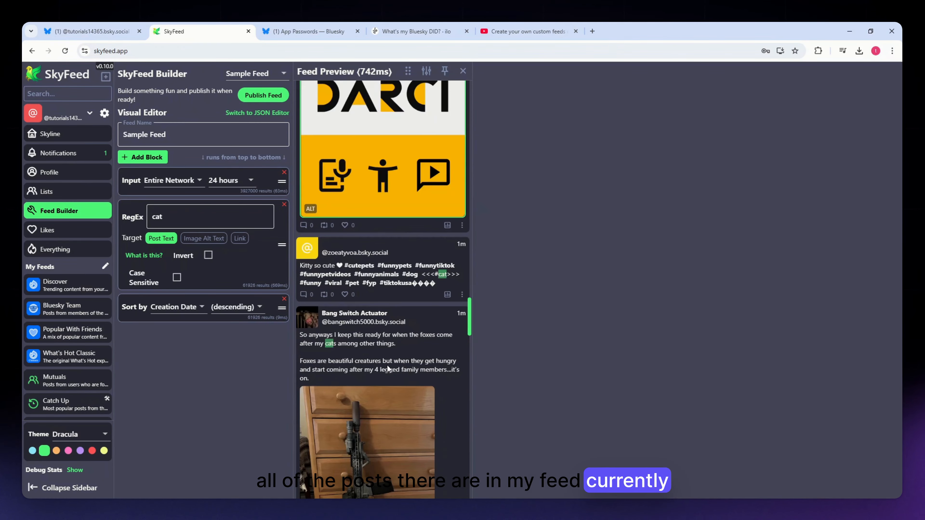
scroll(387, 365, "up", 15)
scroll(388, 369, "up", 8)
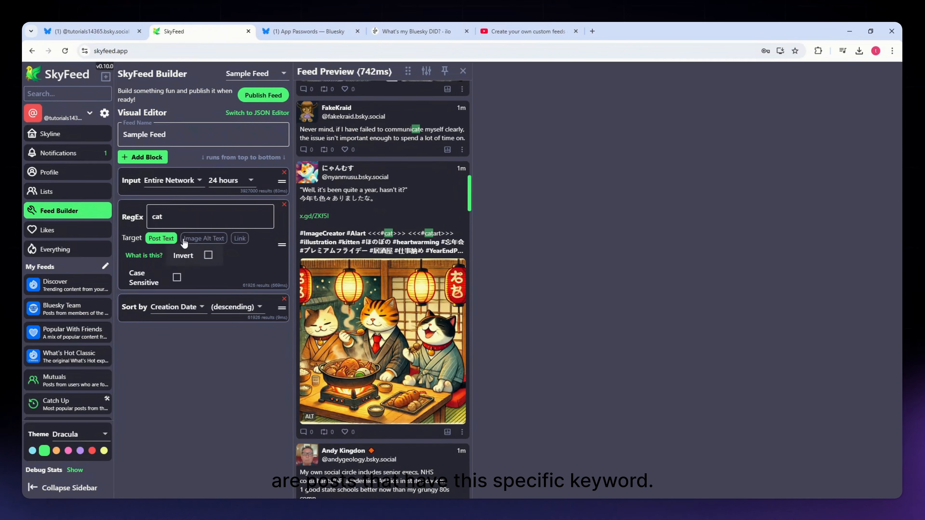
left_click(169, 218)
left_click(162, 389)
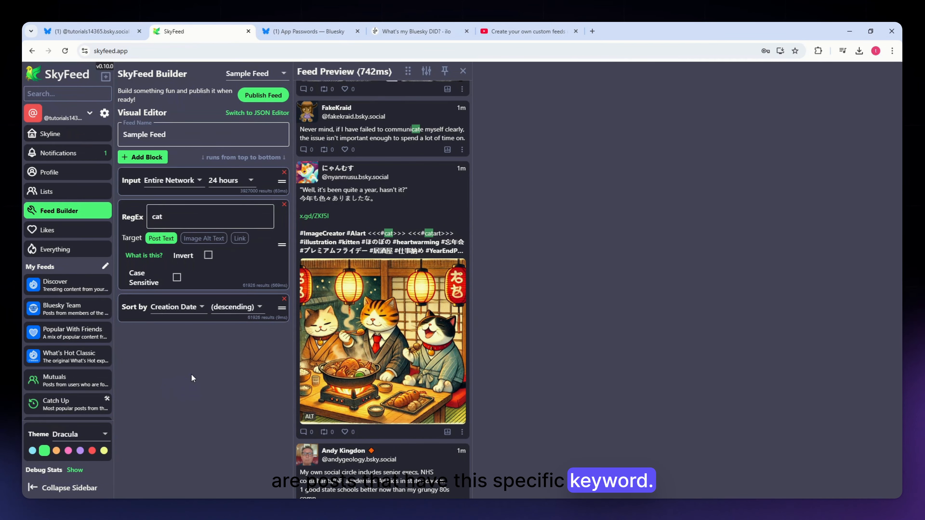
scroll(416, 378, "down", 10)
scroll(383, 357, "down", 3)
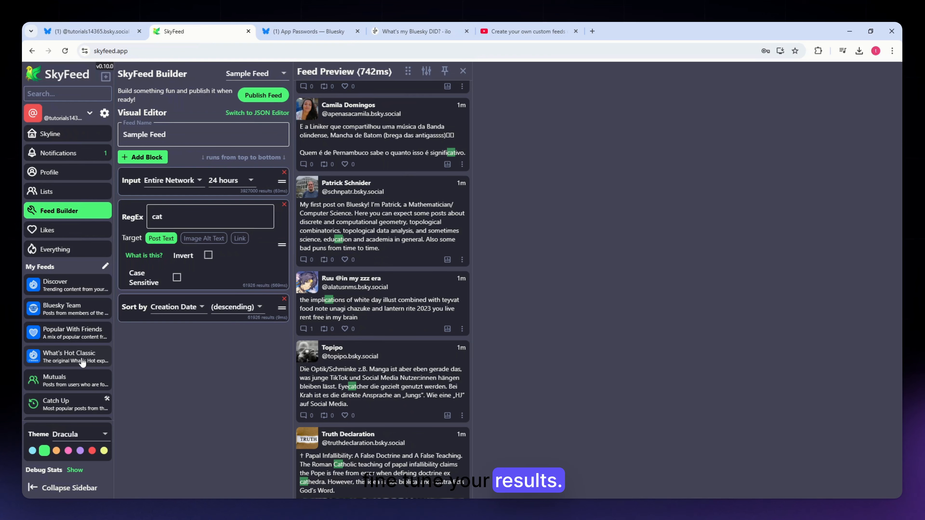
scroll(82, 362, "down", 1)
Rename the feed as Cat Feed
left_click(177, 138)
left_click_drag(178, 137, 130, 138)
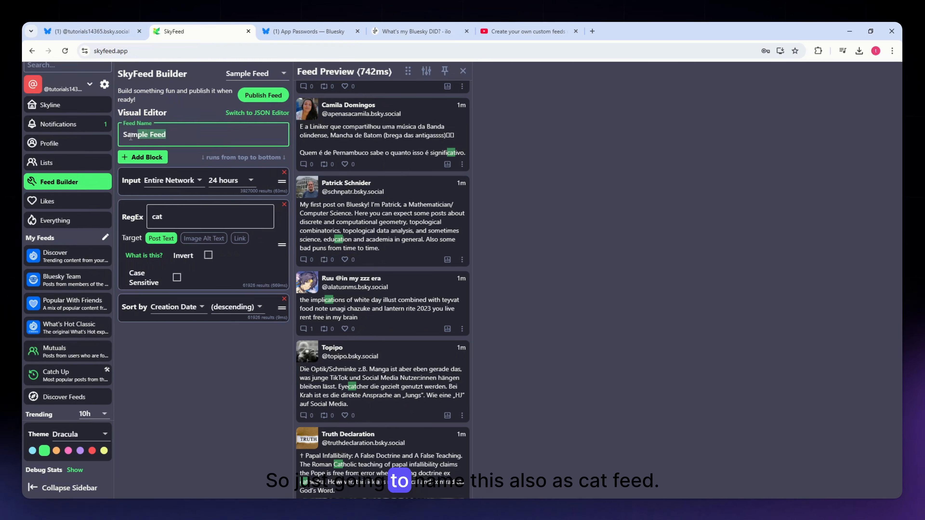
type("Cat")
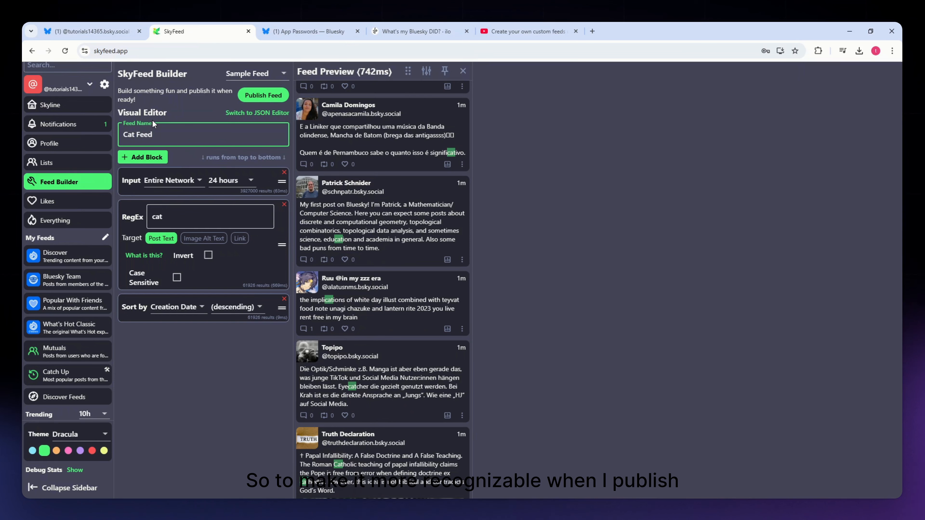
Apply the new feed name Cat Feed and look through the posts in the refreshed preview
left_click(190, 375)
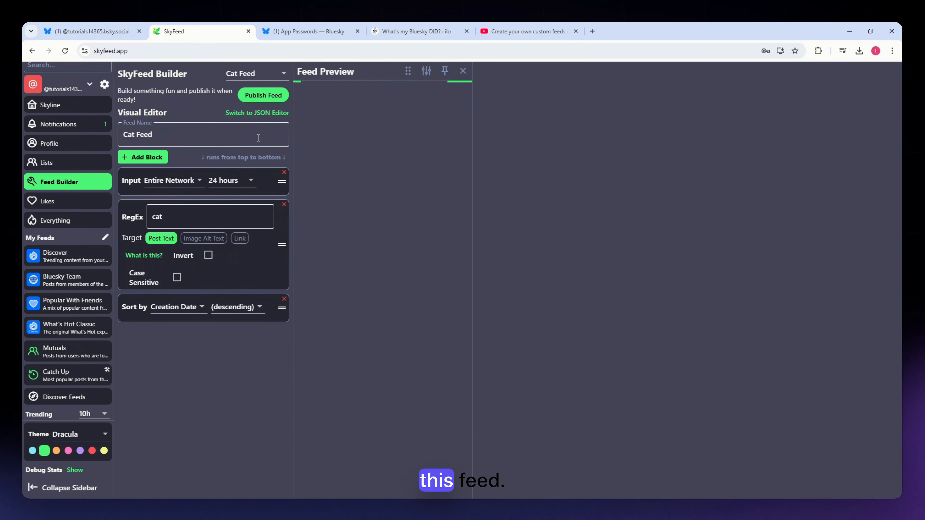
scroll(395, 268, "down", 10)
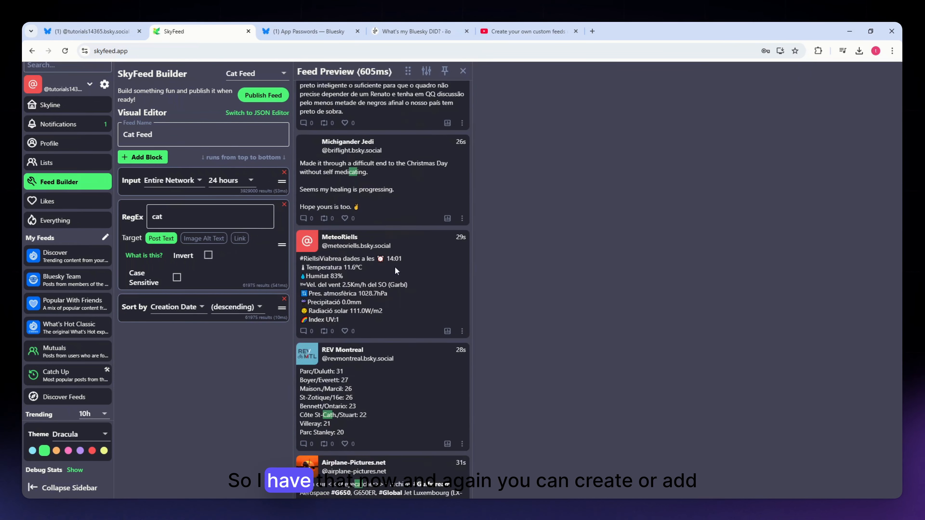
scroll(395, 267, "down", 5)
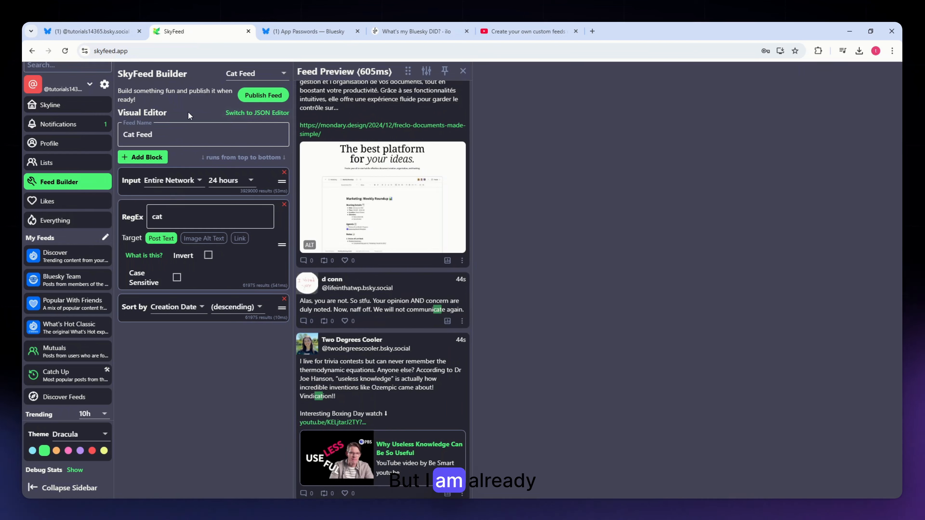
Start publishing Cat Feed and enter Sample Description as its description
left_click(262, 97)
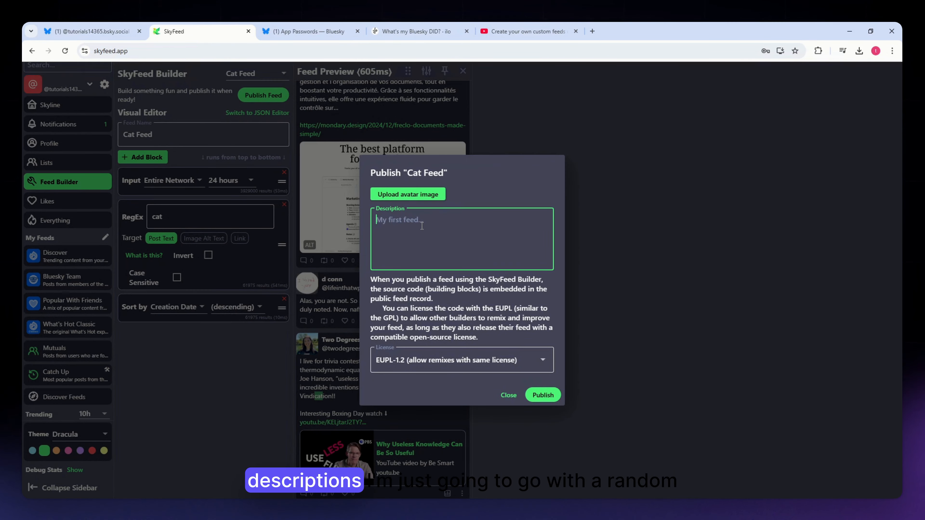
type("Sampl")
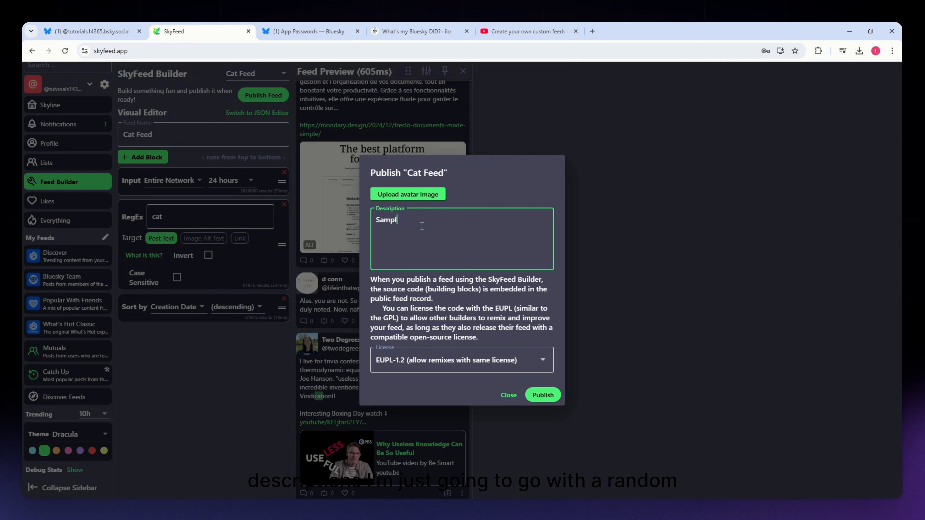
type("e")
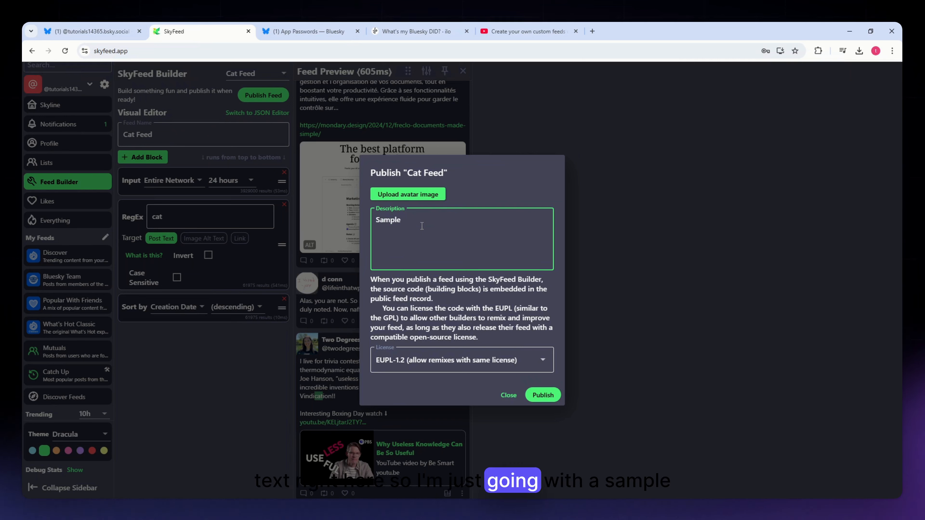
type(" De")
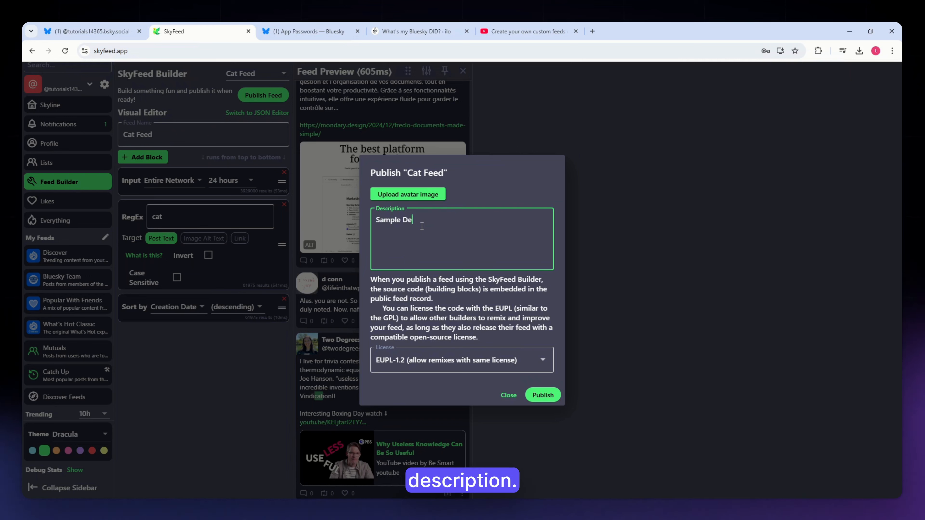
type("scription")
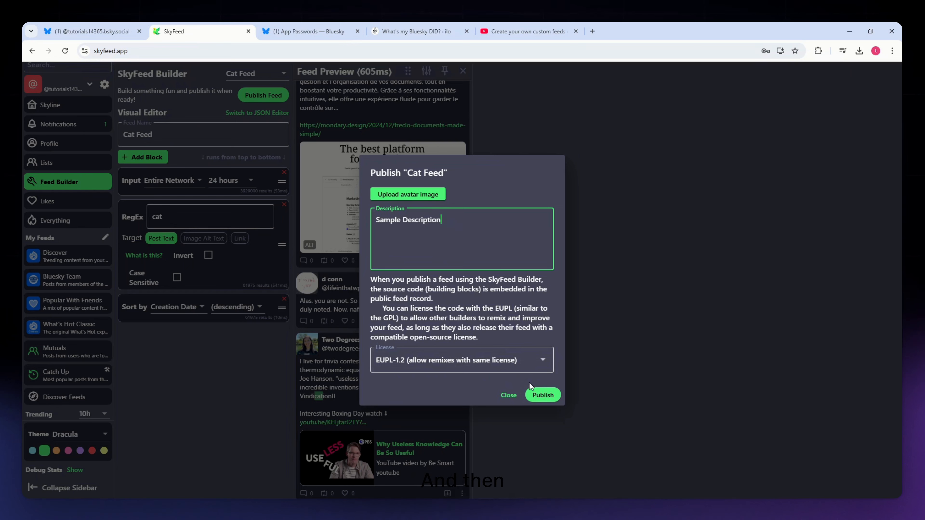
Keep the license as EUPL-1.2 (allow remixes with same license) and publish the feed
left_click(540, 362)
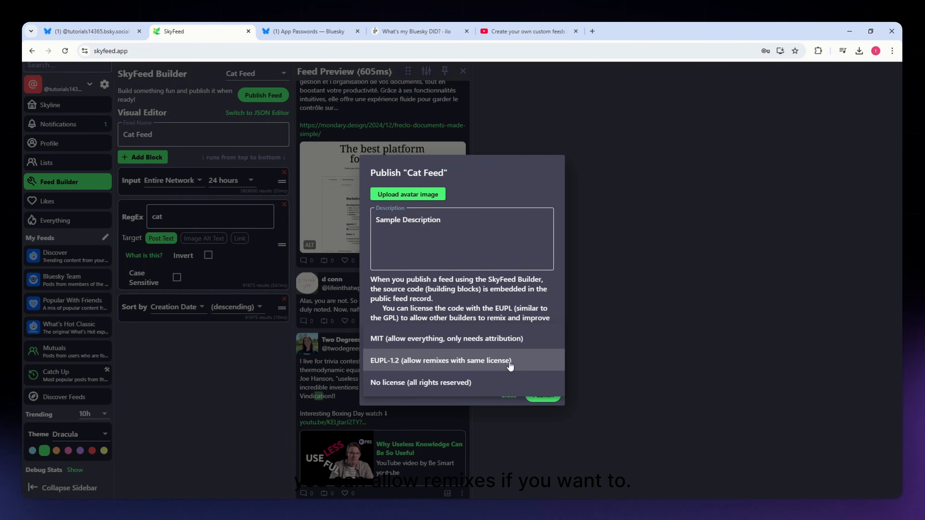
left_click(503, 358)
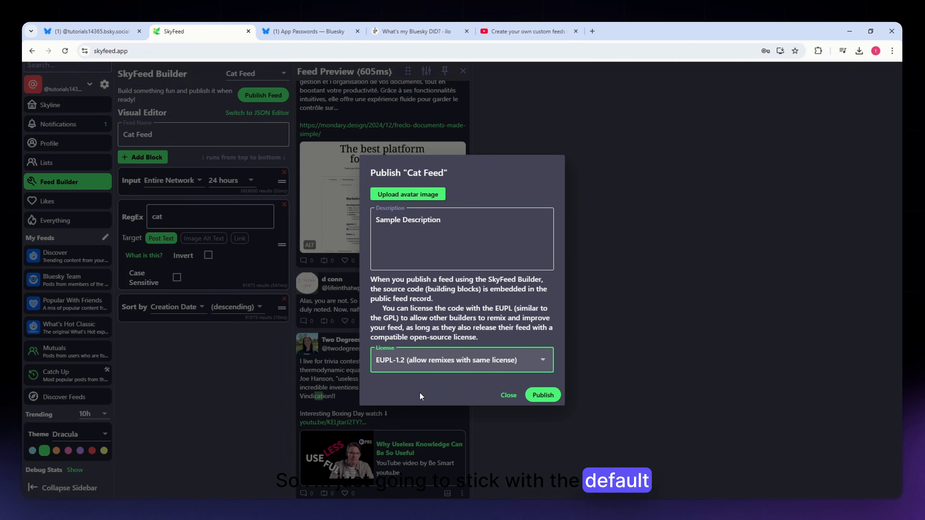
left_click(539, 396)
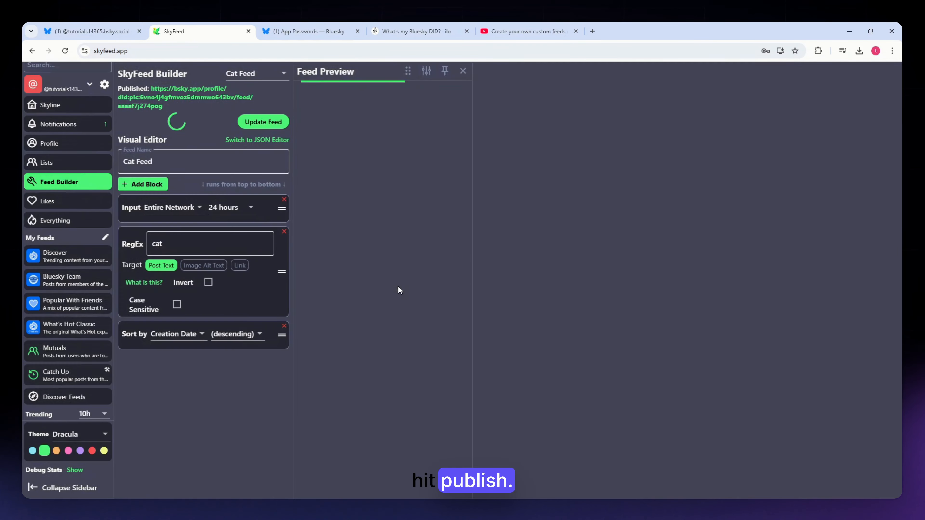
Switch to Bluesky, reload the account's own profile and open Cat Feed from its list of feeds
left_click(110, 34)
left_click(71, 51)
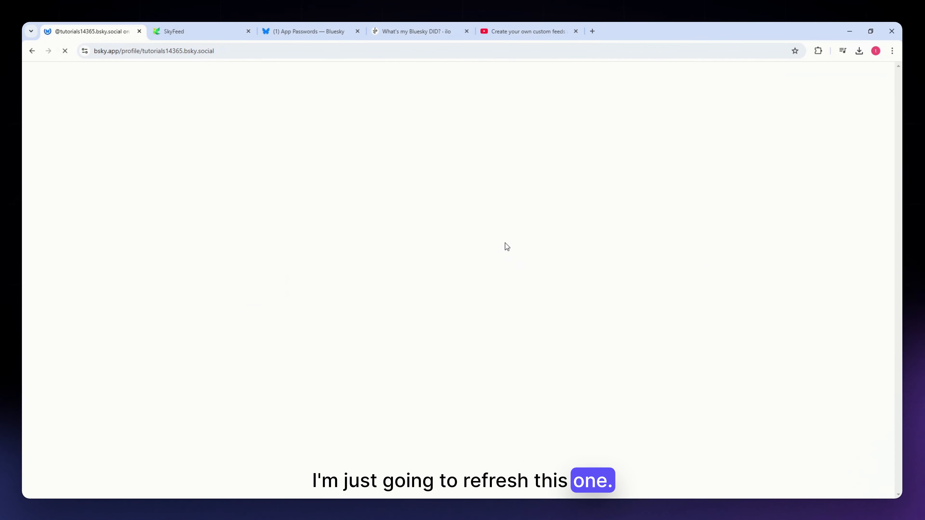
left_click(483, 216)
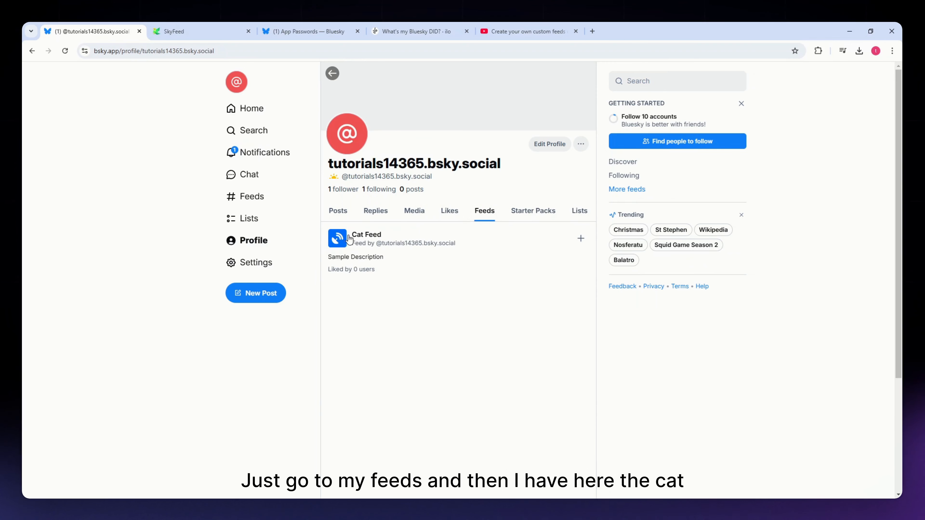
left_click(358, 238)
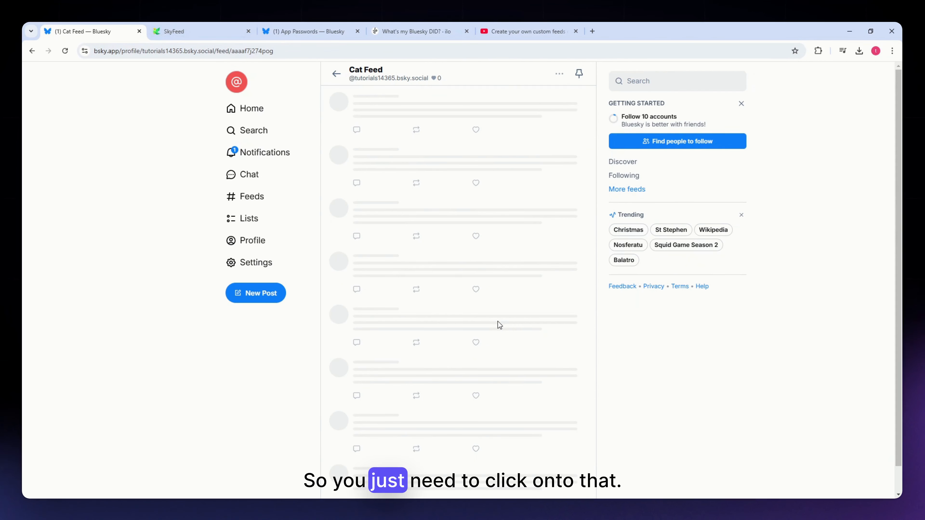
Look through the published Cat Feed in Bluesky to examine the posts it collects
scroll(493, 323, "down", 15)
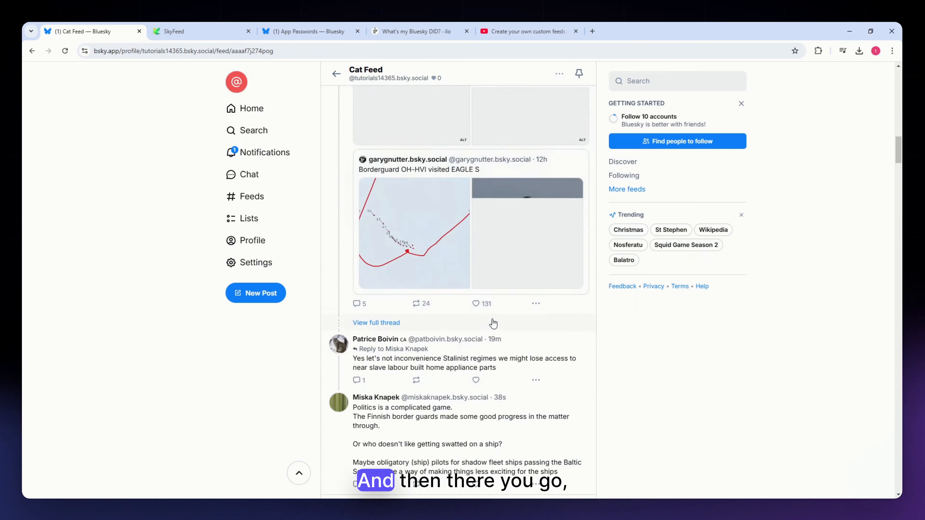
scroll(493, 322, "down", 15)
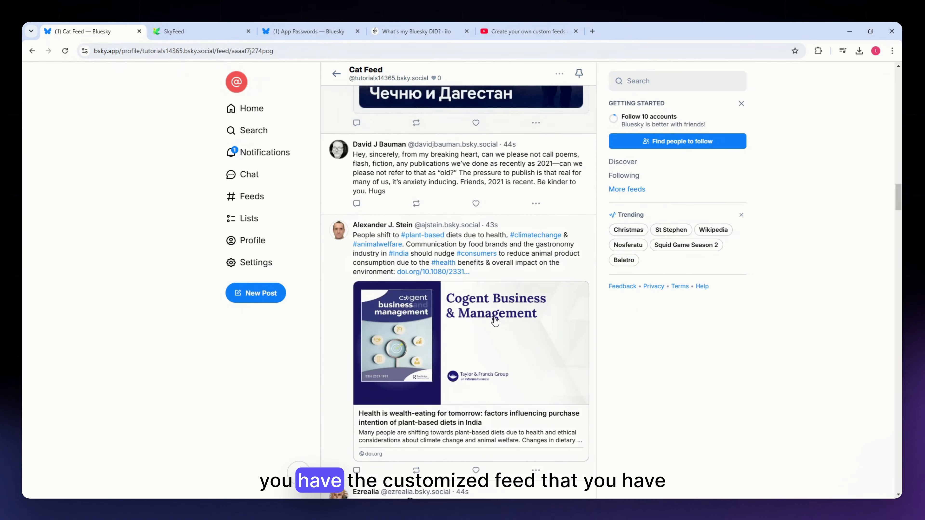
scroll(494, 321, "down", 10)
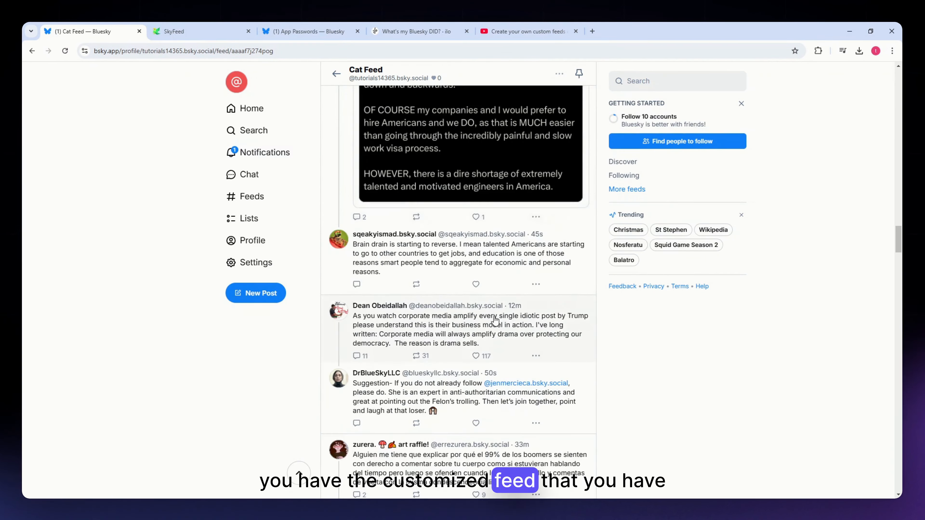
scroll(494, 320, "up", 10)
scroll(495, 322, "up", 15)
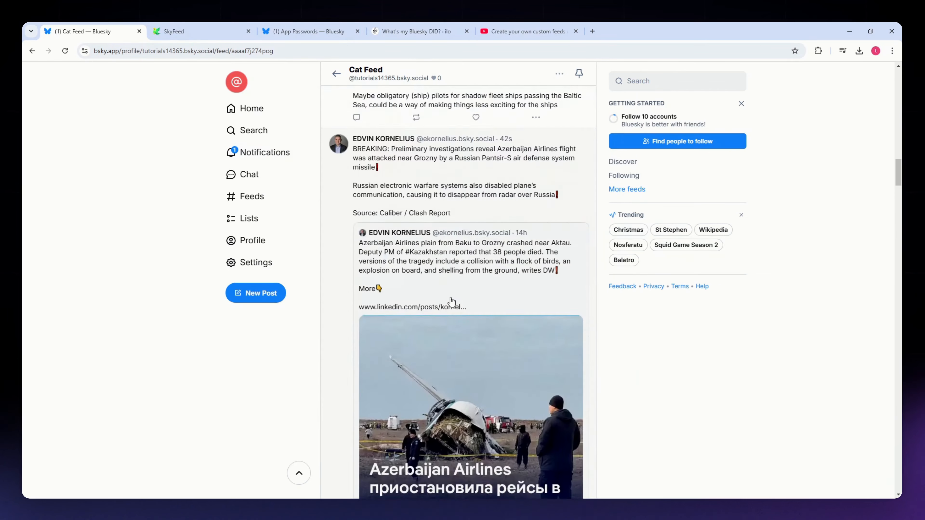
scroll(448, 302, "up", 15)
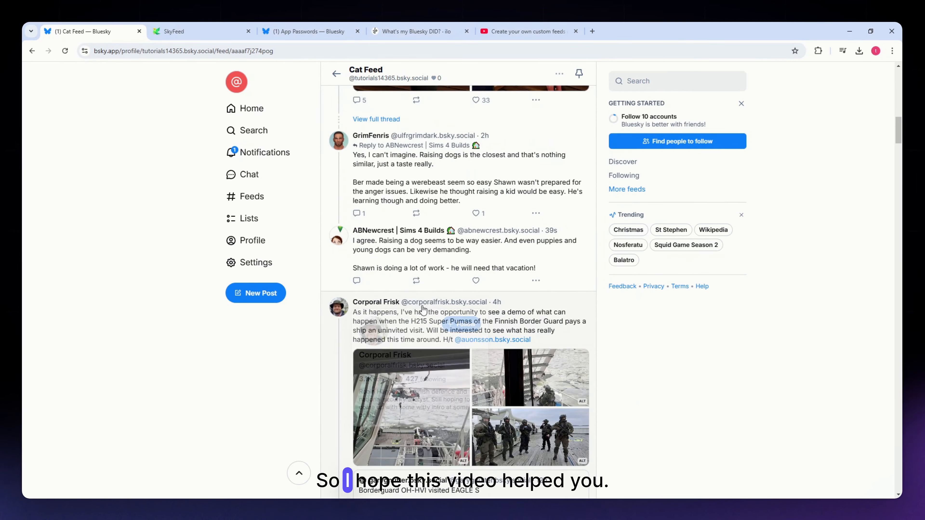
scroll(391, 313, "up", 10)
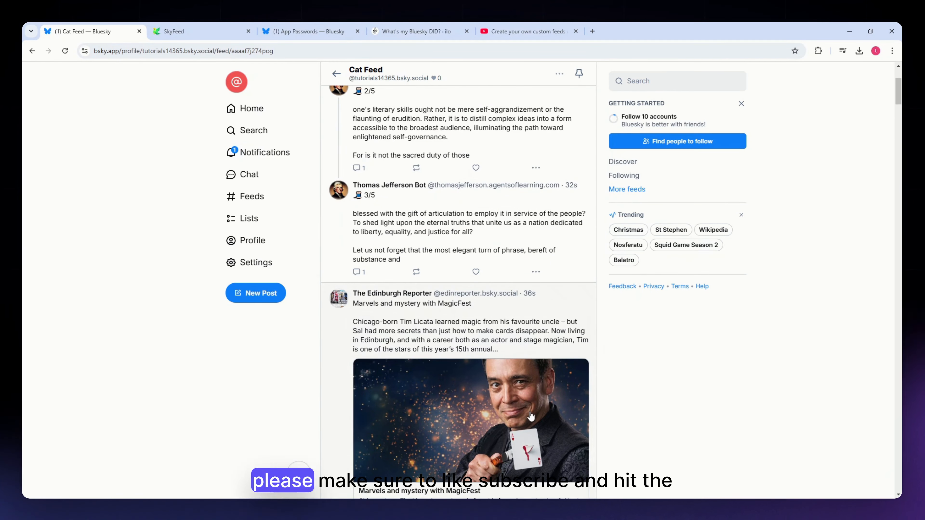